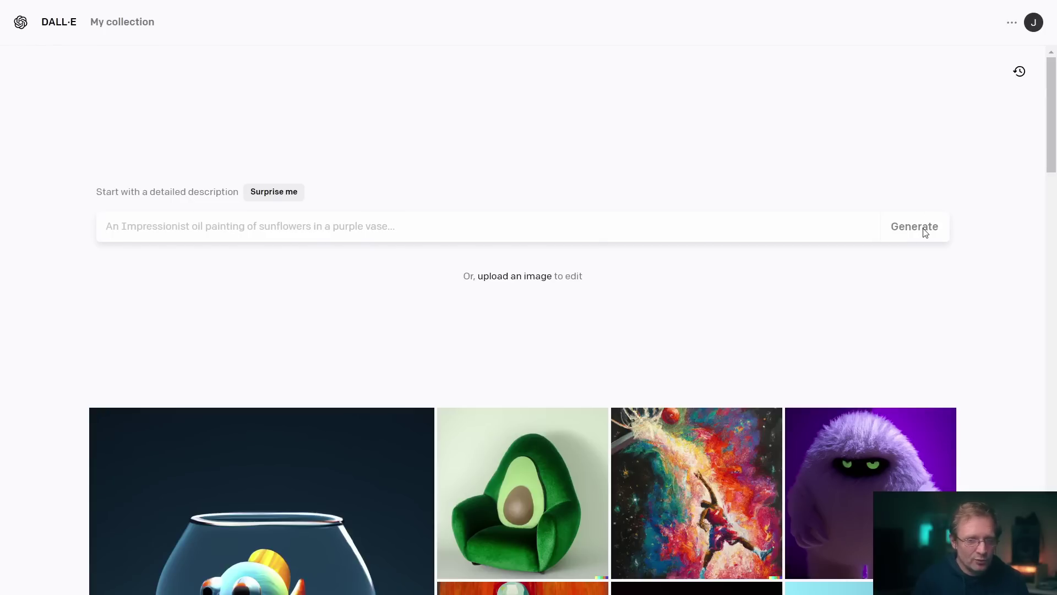
Open the gallery example of the Matisse-style humanoid robot playing chess and copy its prompt text
scroll(574, 308, "down", 1)
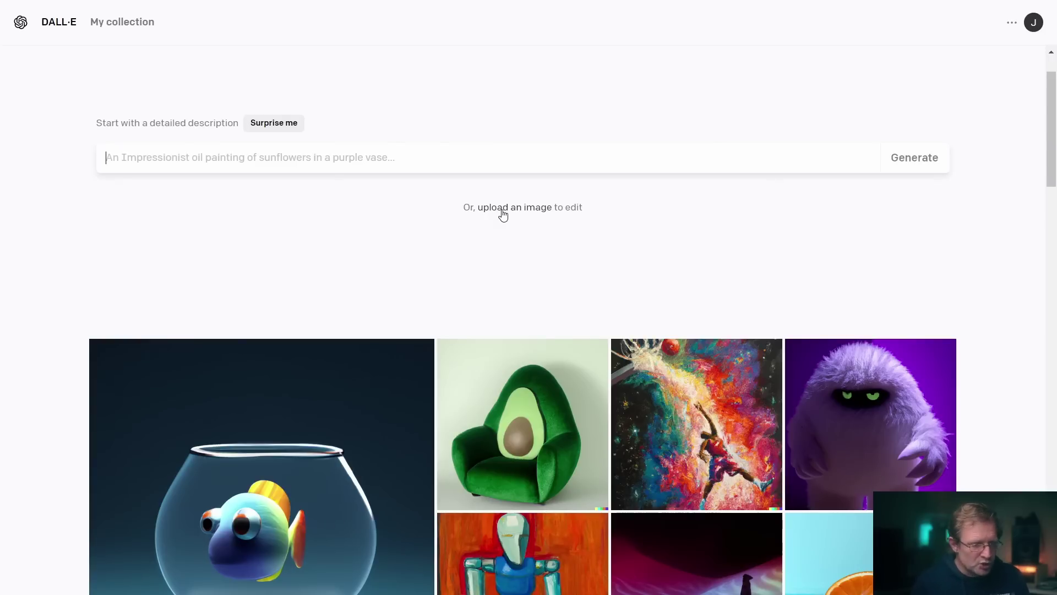
scroll(423, 240, "down", 1)
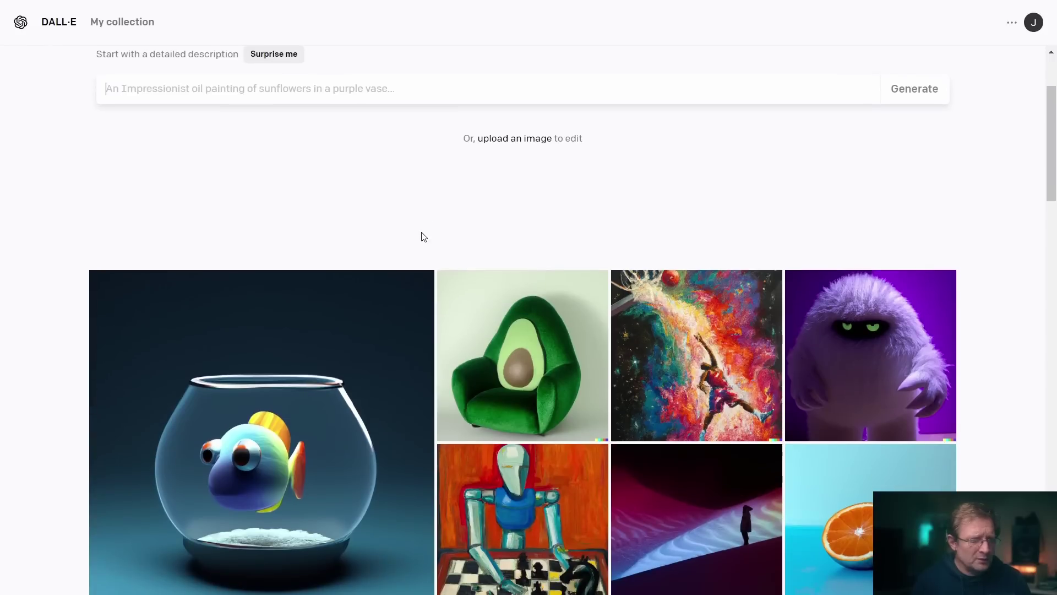
scroll(421, 232, "down", 2)
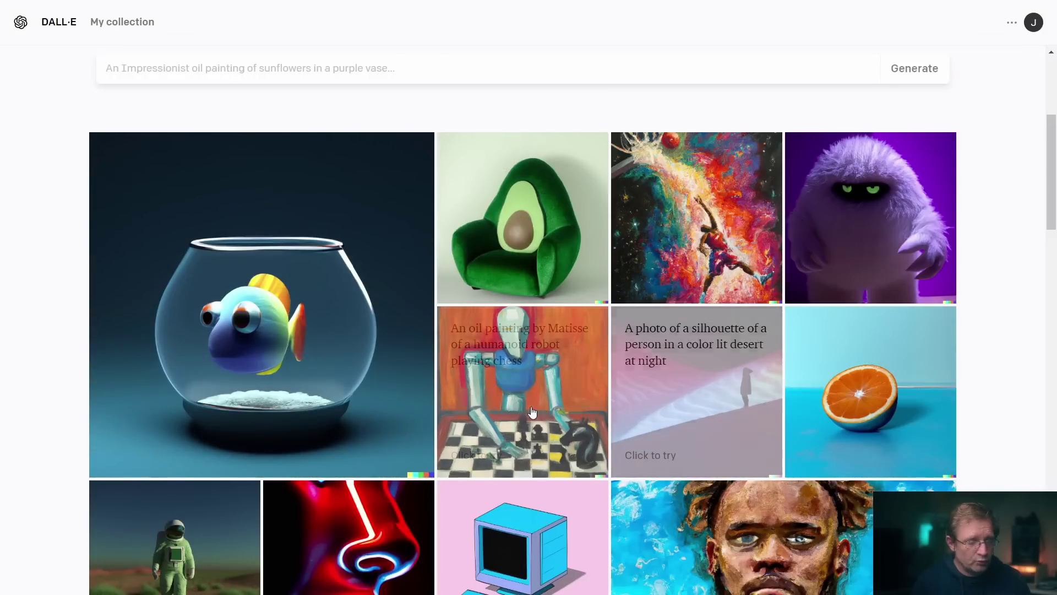
left_click_drag(530, 363, 460, 330)
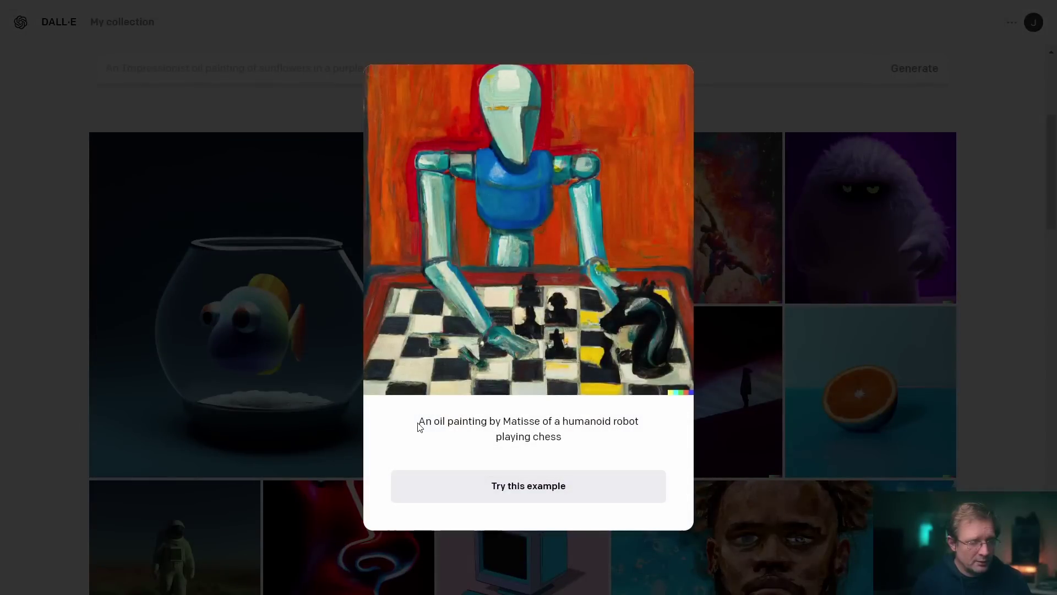
left_click_drag(418, 422, 562, 449)
right_click(545, 427)
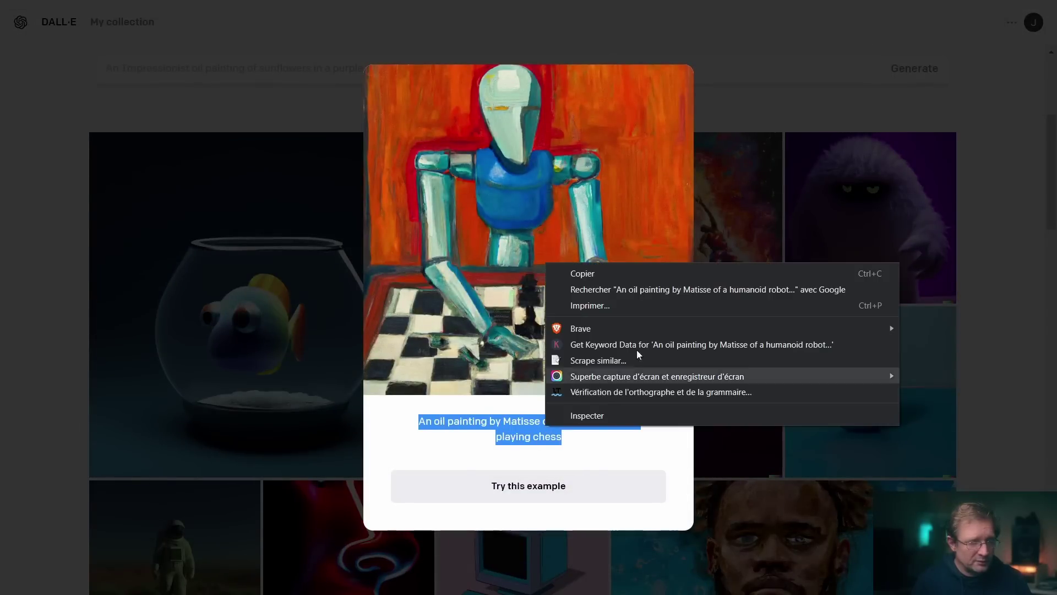
left_click(678, 272)
left_click(1001, 285)
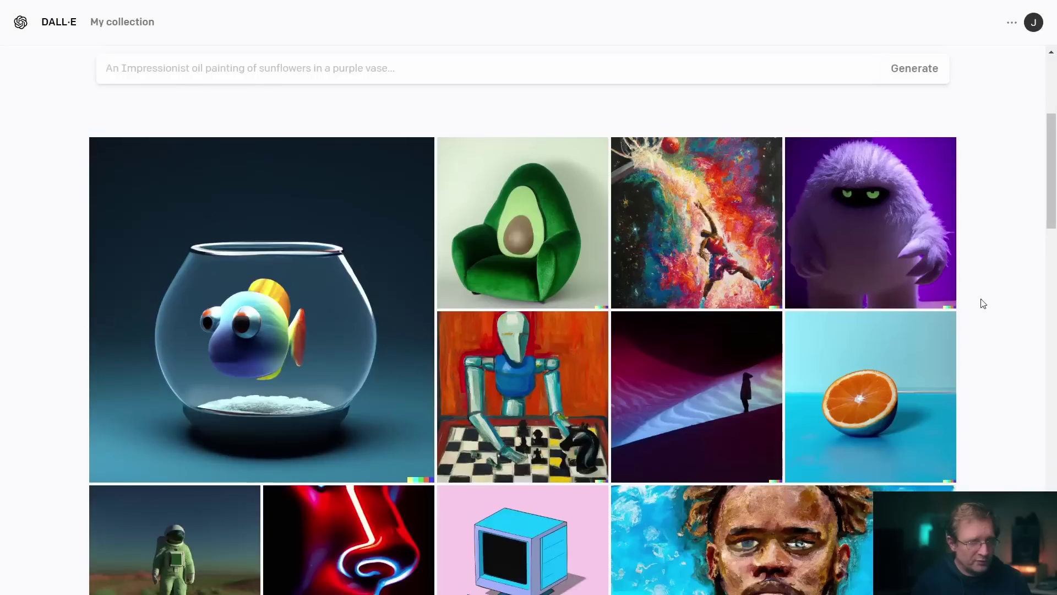
Enter the prompt "photo d'un jardin français en été" and generate the images
scroll(410, 271, "up", 3)
left_click(415, 225)
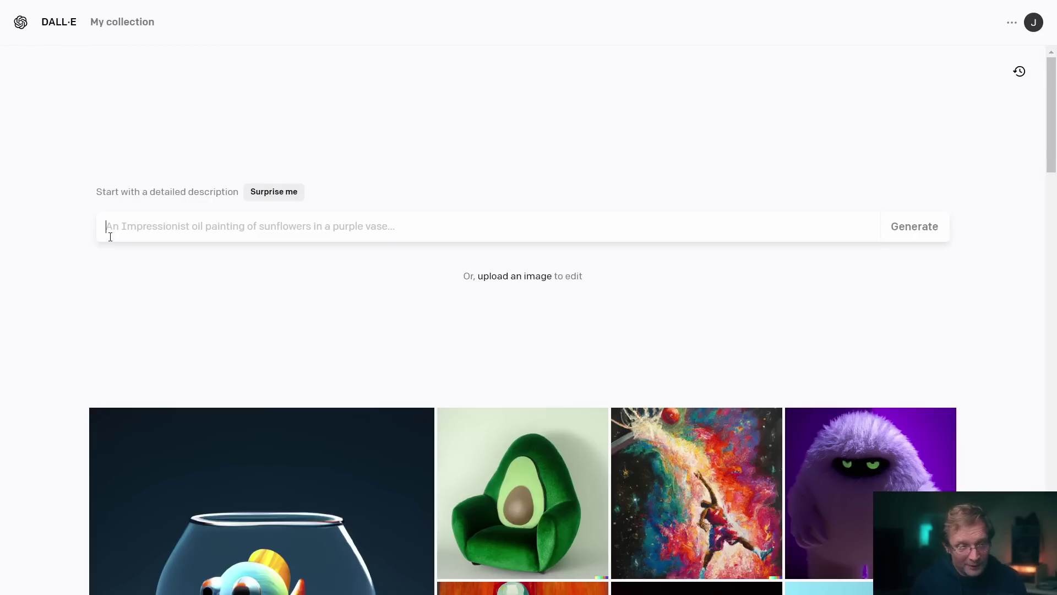
right_click(145, 225)
left_click(174, 333)
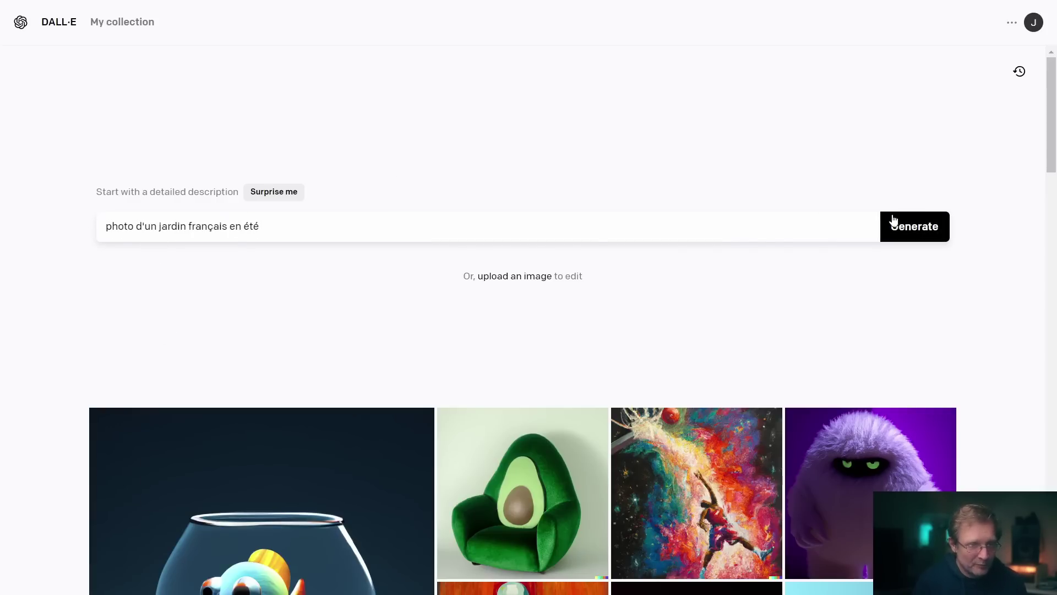
left_click(922, 228)
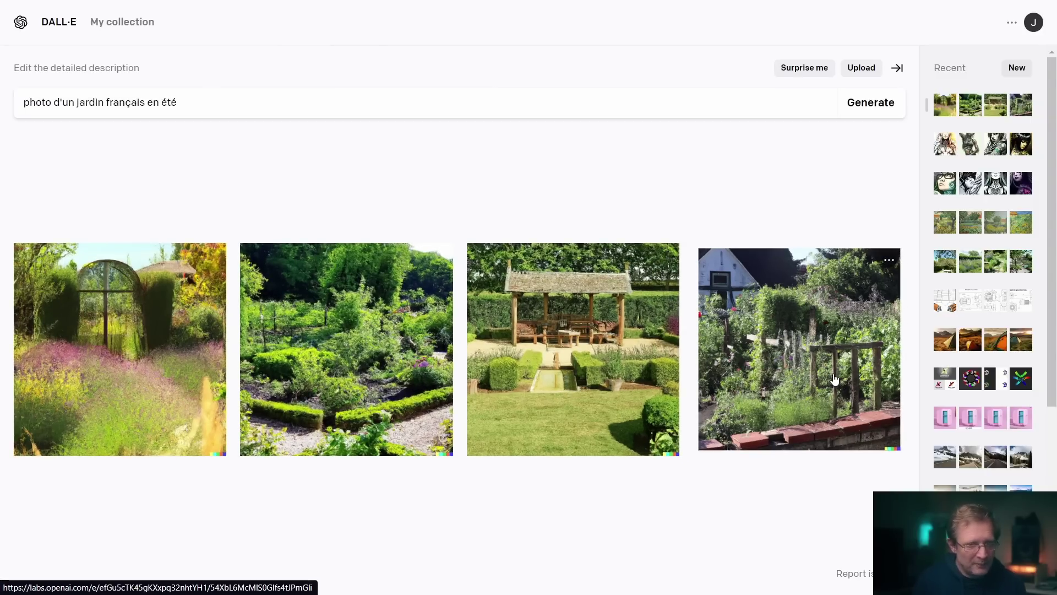
View each of the four generated garden photos at full size and return to the results
left_click(110, 365)
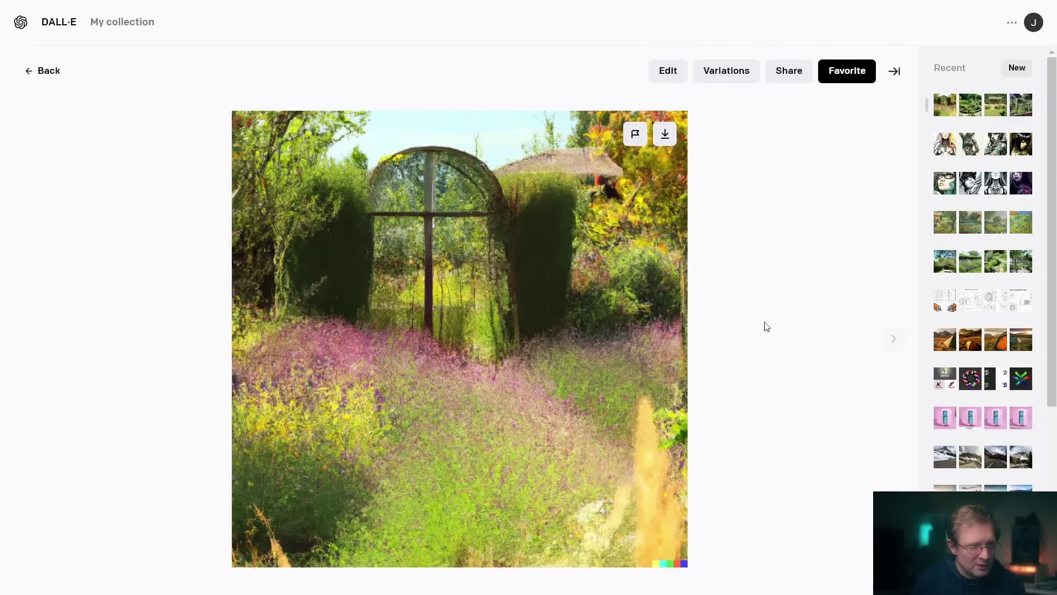
left_click(894, 342)
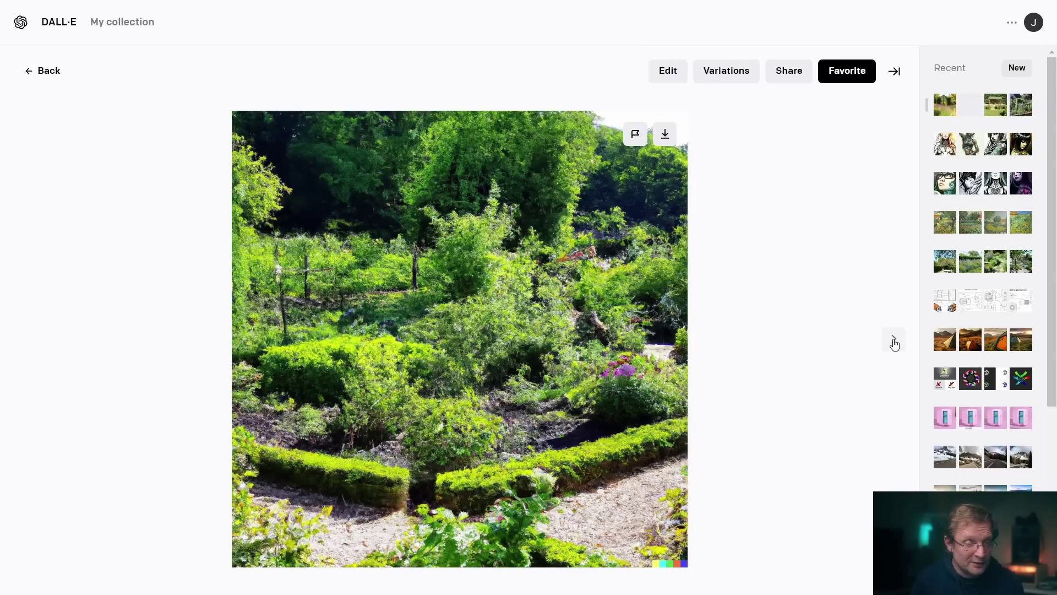
left_click(894, 341)
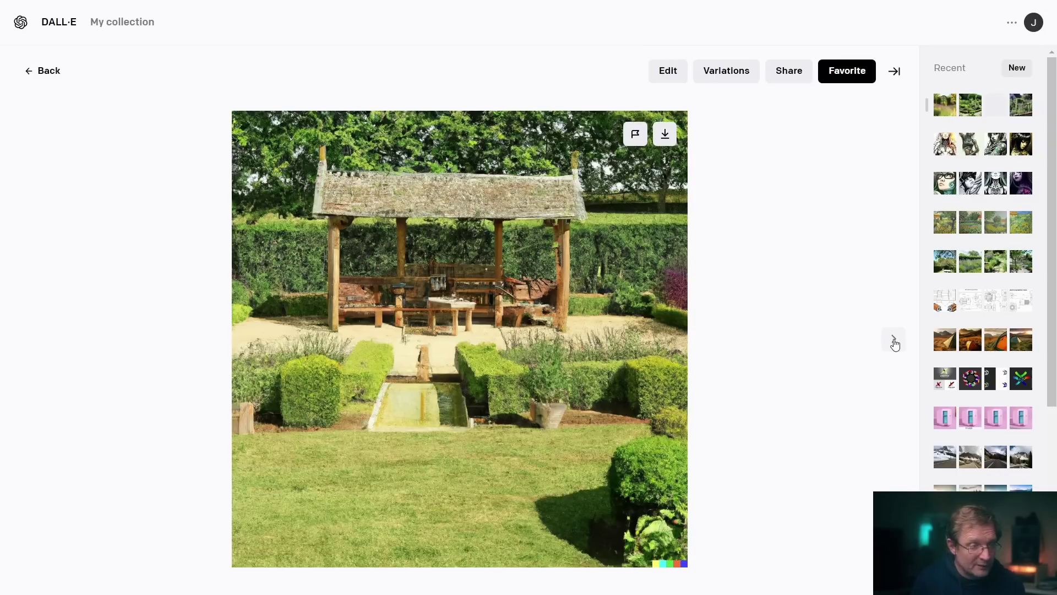
left_click(894, 342)
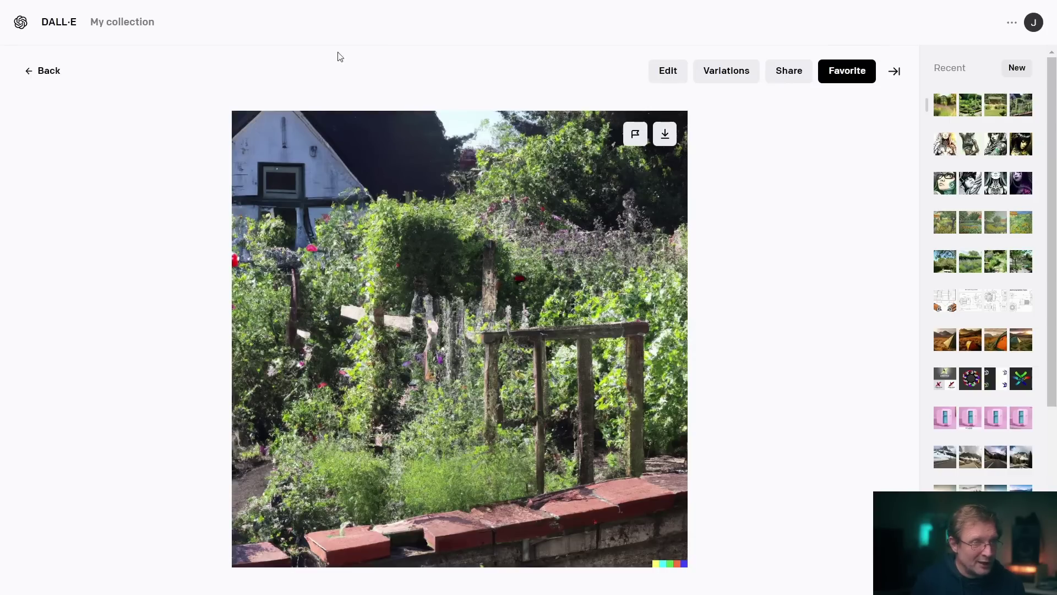
left_click(50, 71)
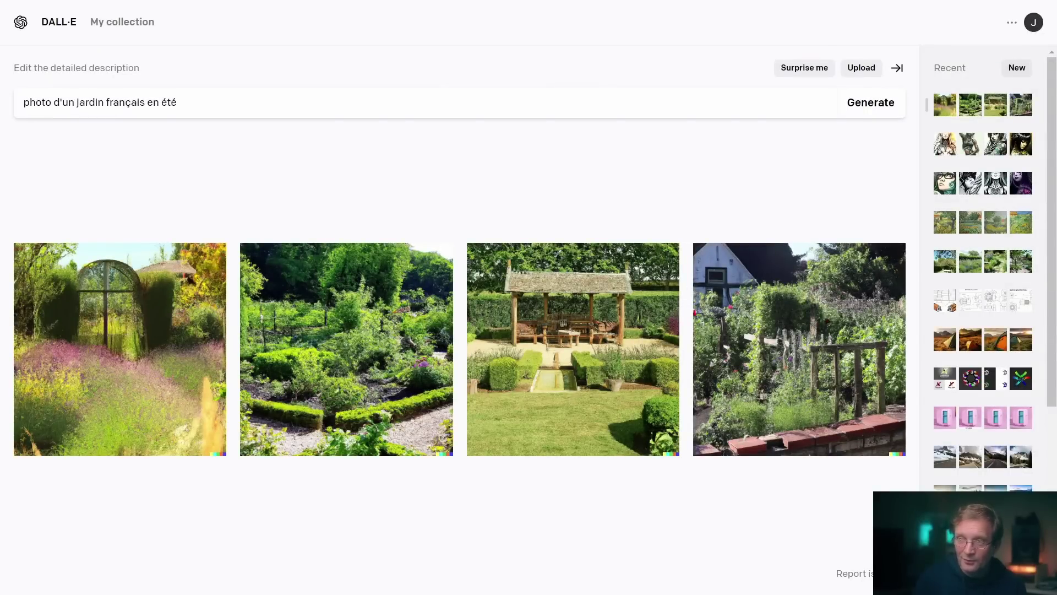
Replace the prompt with "peinture d'un jardin français en été, peint par van Gogh" and generate the images
left_click_drag(190, 102, 24, 102)
right_click(69, 101)
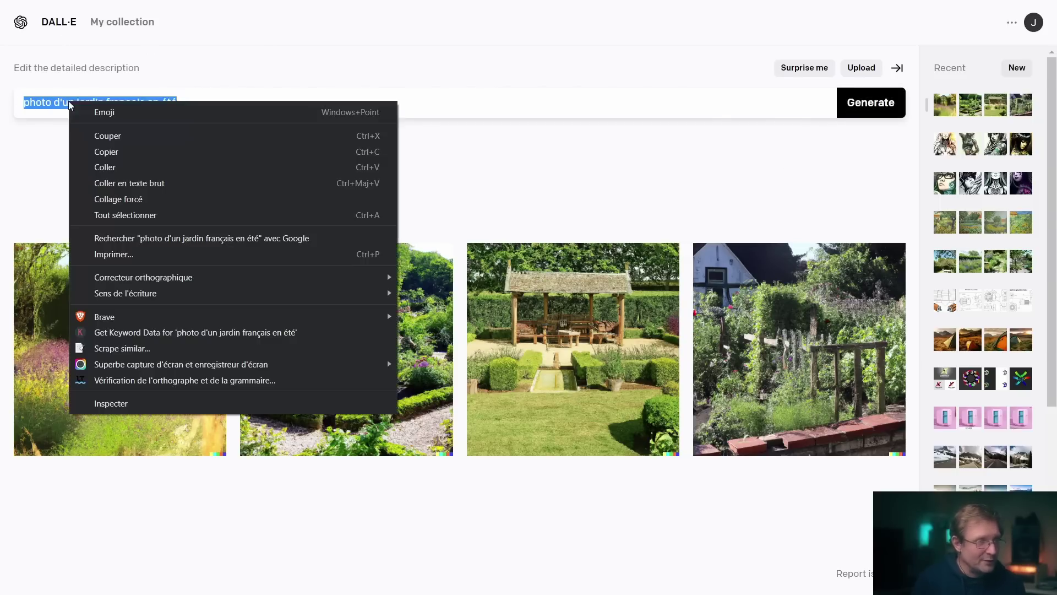
left_click(116, 167)
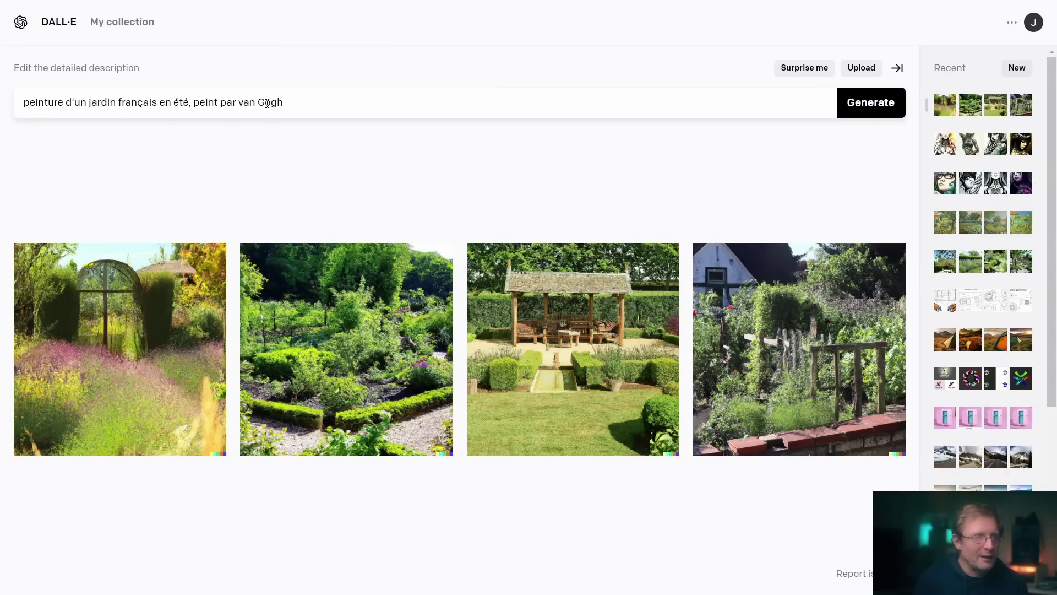
left_click(873, 106)
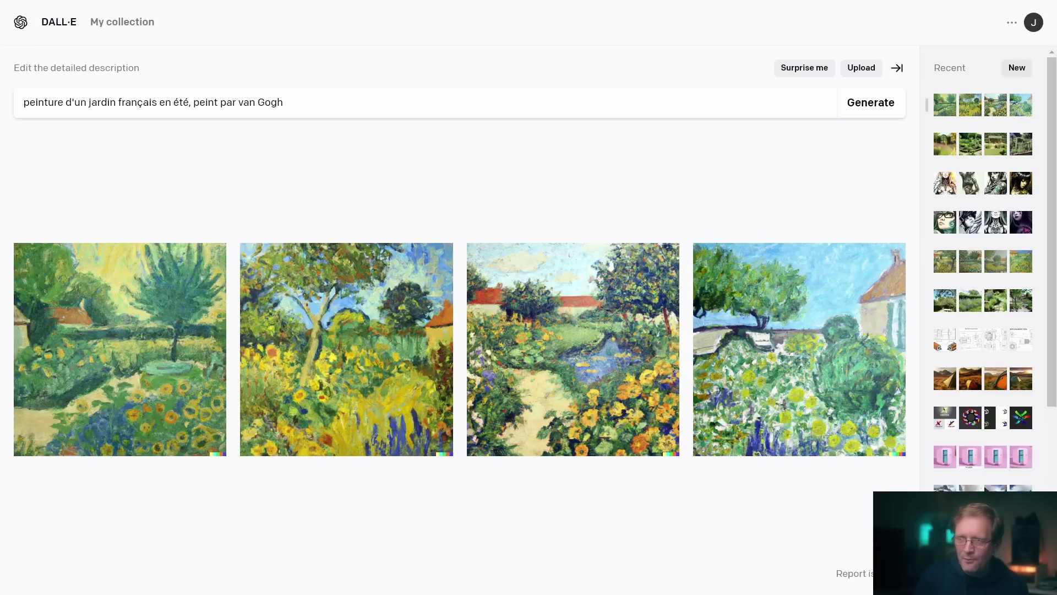
Generate images from the French prompt "portrait en contre-plongée, à mi-corps, d'une belle femme couverte de tatouages, acid punk, éthéré", with its artist list and "hq, hyperréaliste"
left_click_drag(286, 104, 23, 97)
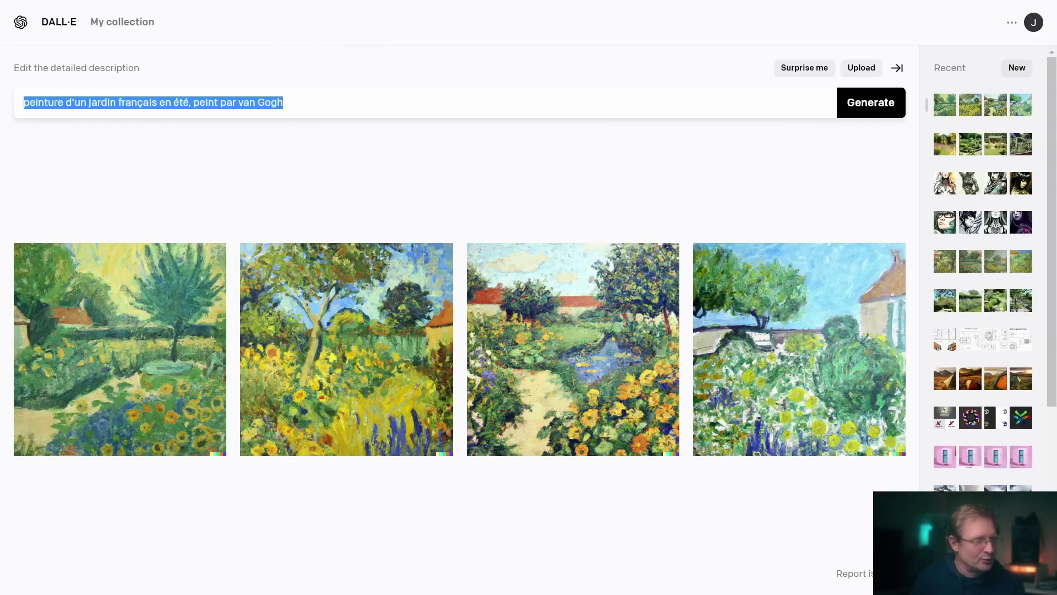
right_click(57, 102)
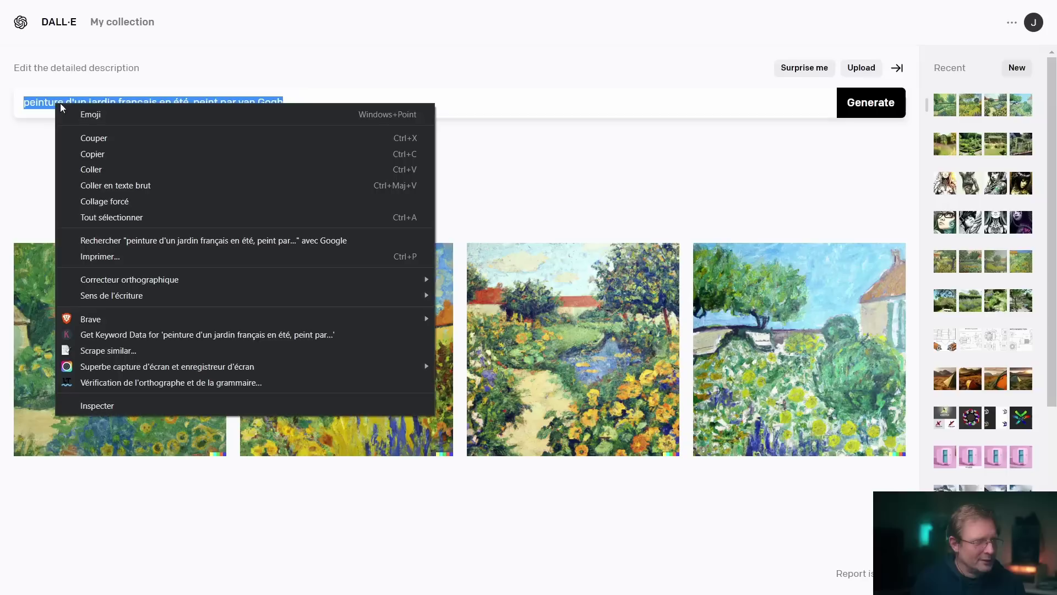
left_click(109, 168)
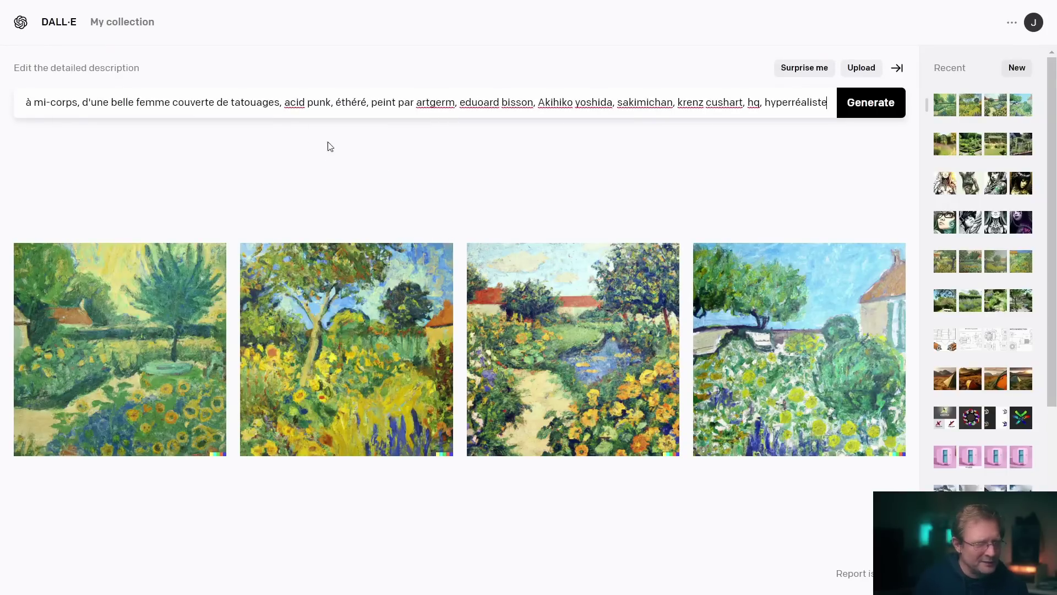
left_click_drag(315, 103, 4, 103)
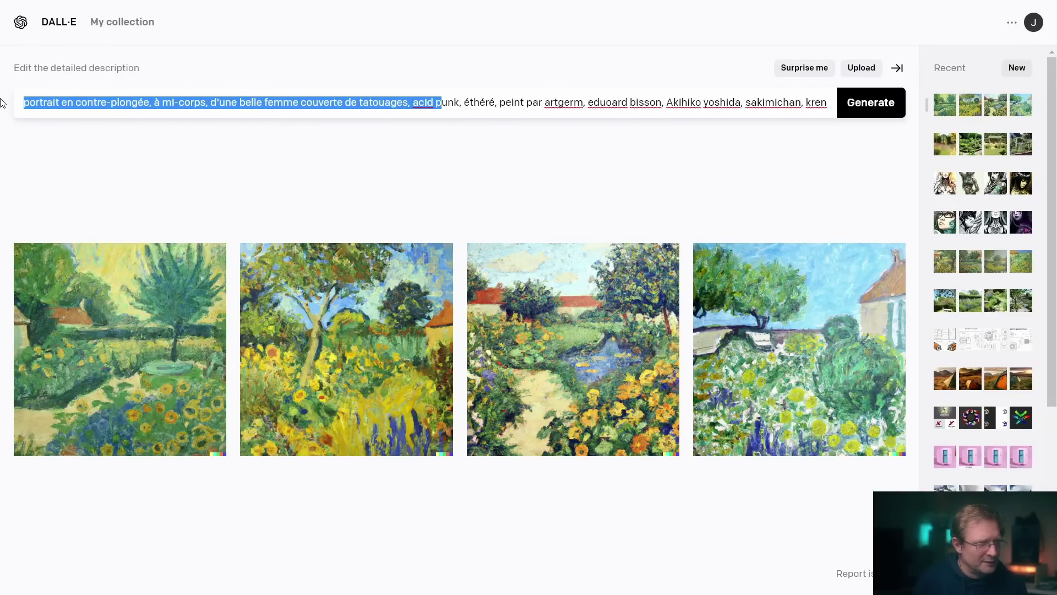
left_click(275, 159)
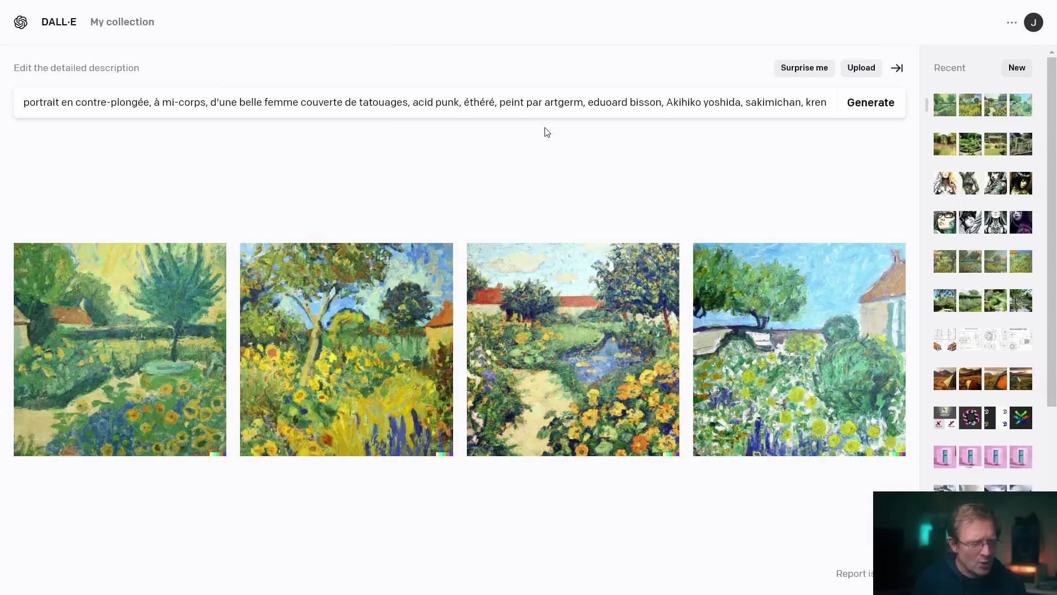
left_click_drag(411, 102, 495, 105)
left_click(611, 103)
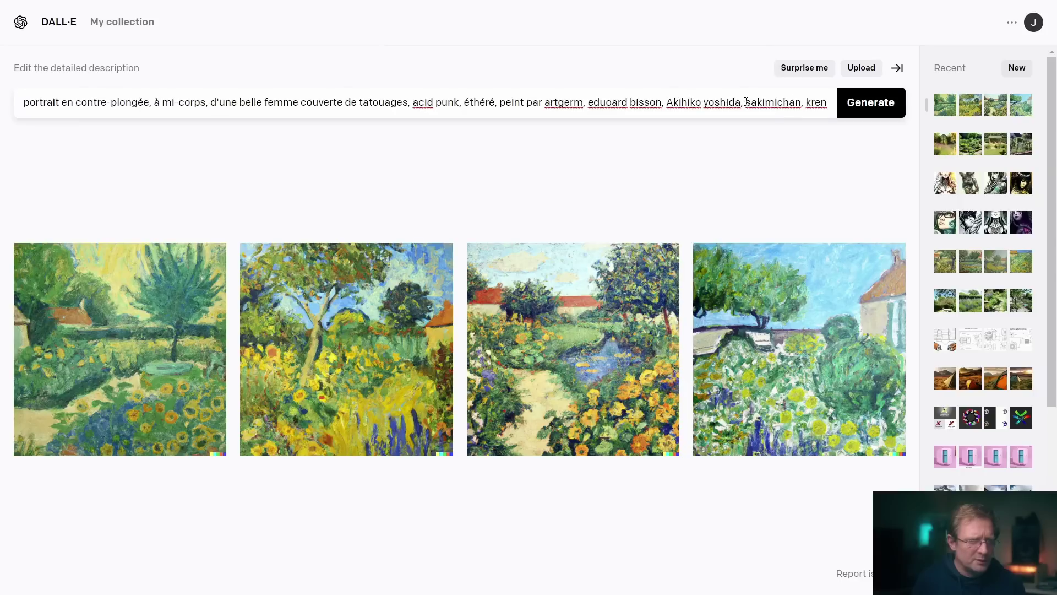
left_click_drag(754, 103, 949, 110)
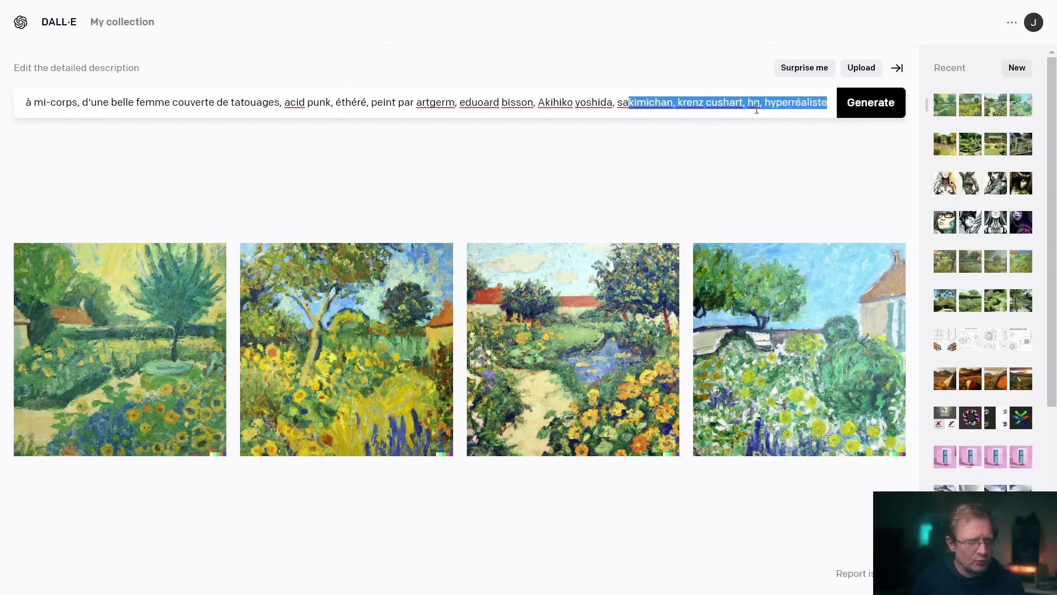
left_click(765, 134)
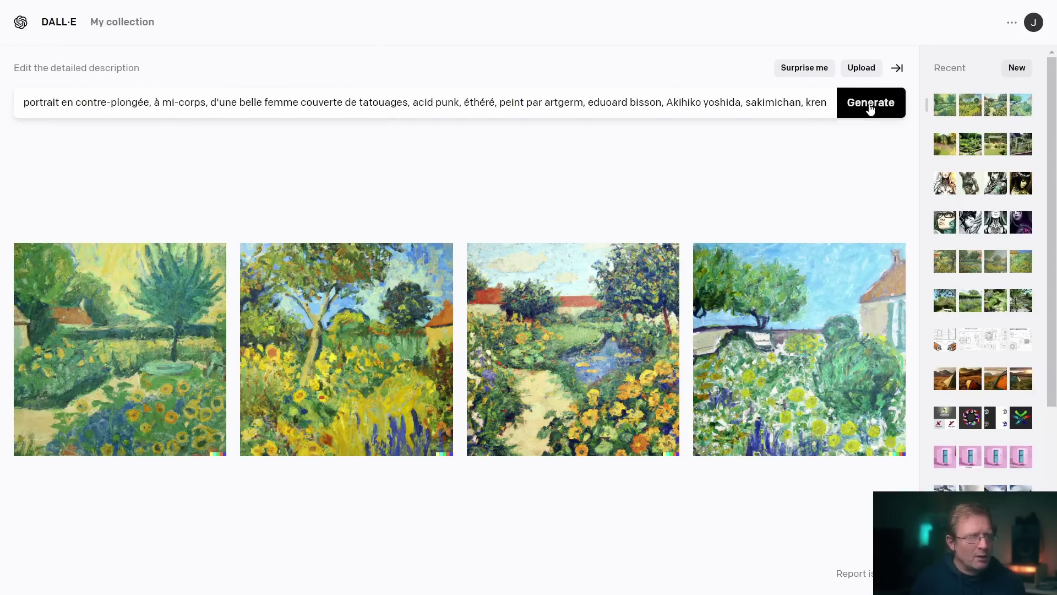
left_click(870, 110)
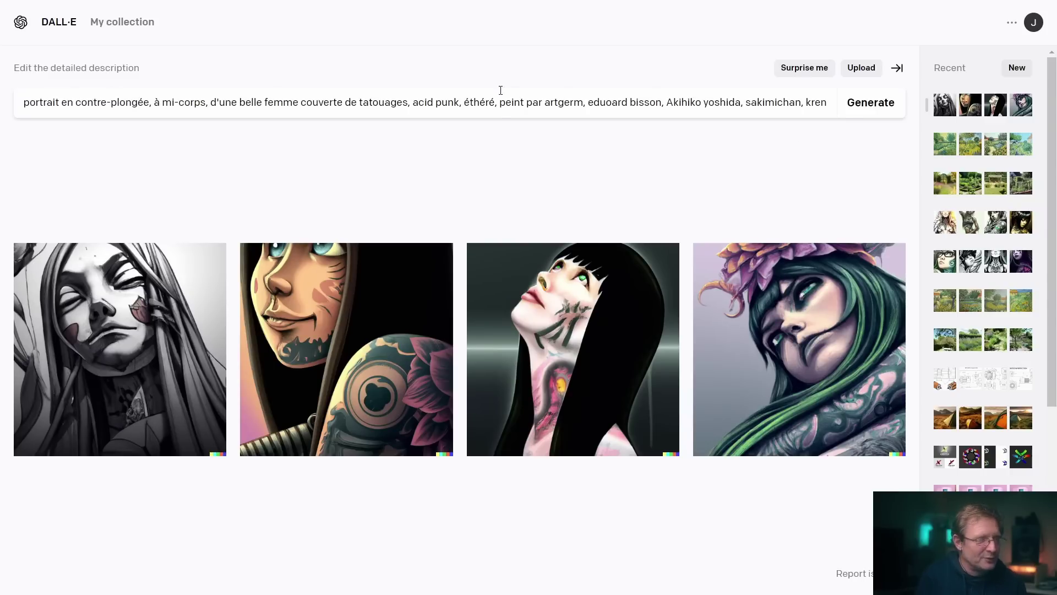
Generate images from the English prompt "low-angle, mid-body portrait of a beautiful woman covered with tattoos, acid punk, ethereal", with its artist list and "hq, hyperrealistic"
right_click(505, 110)
left_click(546, 257)
key("ctrl+v")
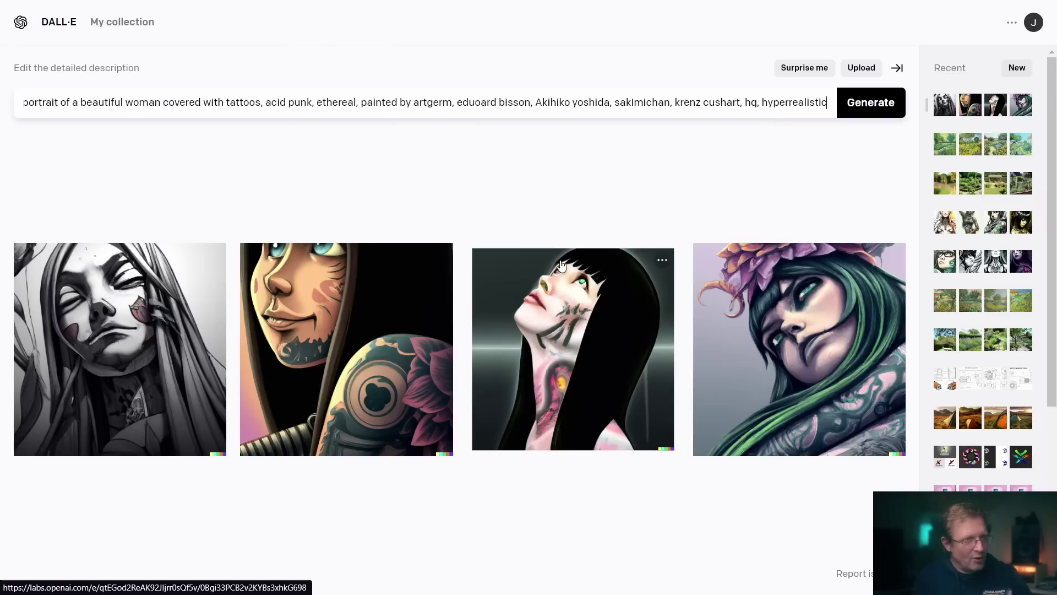
left_click(858, 108)
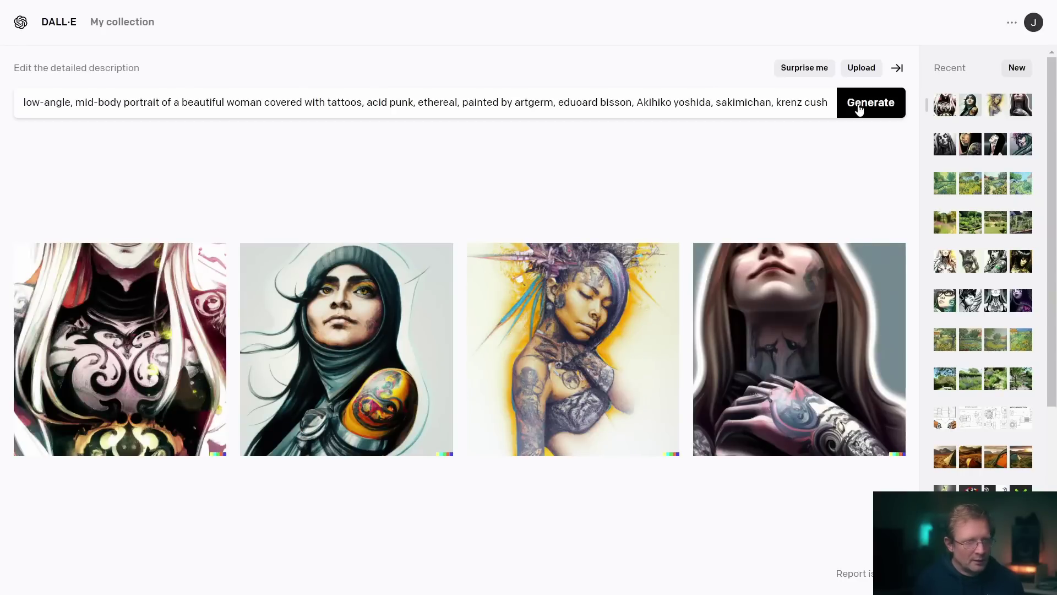
left_click(860, 110)
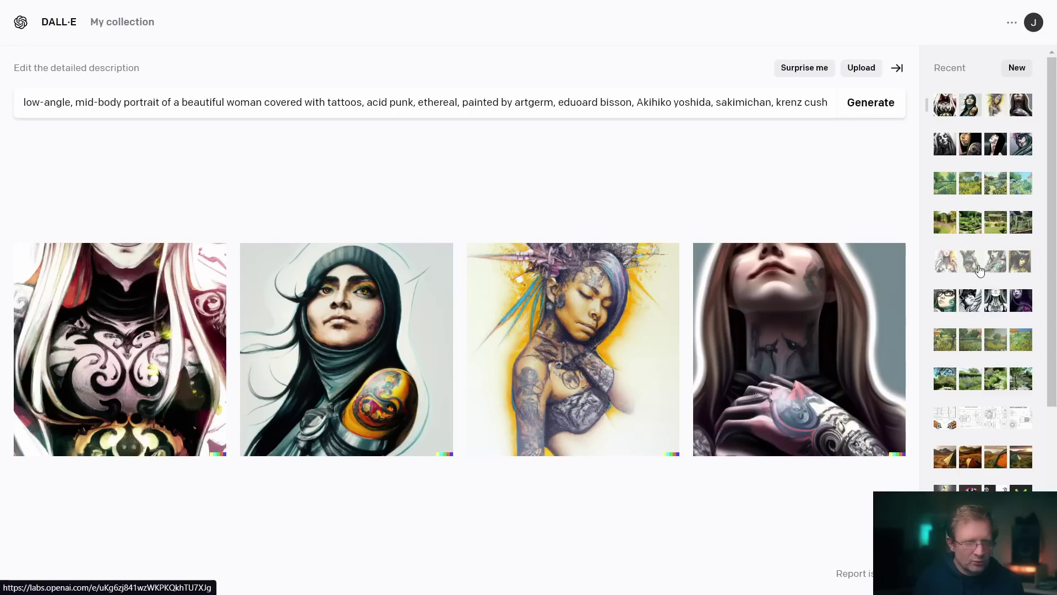
View the third and fourth images of the earlier English-prompt tattooed-woman batch and check the account's remaining credits
left_click(980, 268)
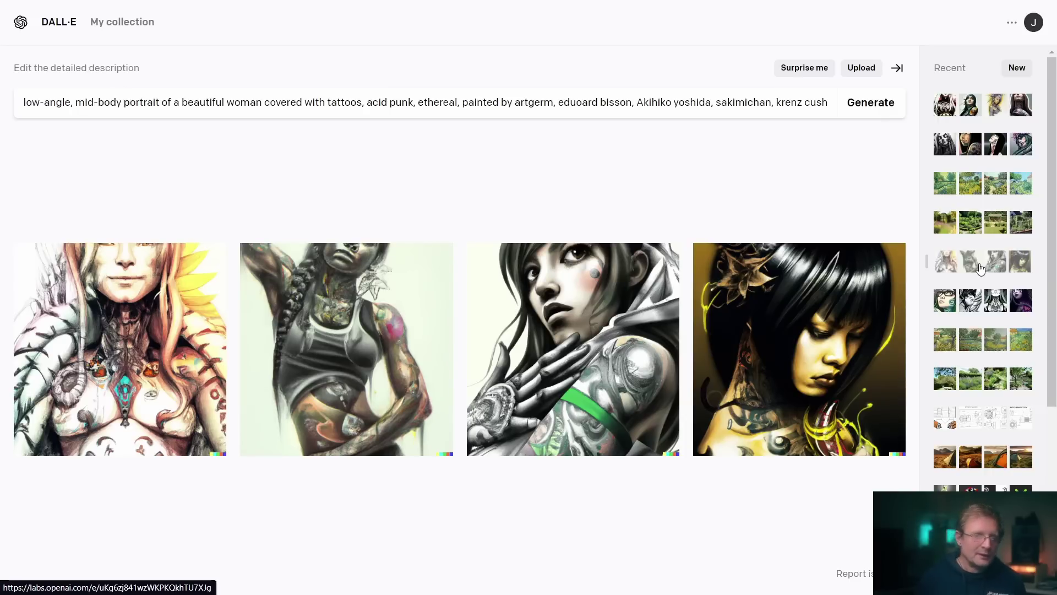
left_click(571, 372)
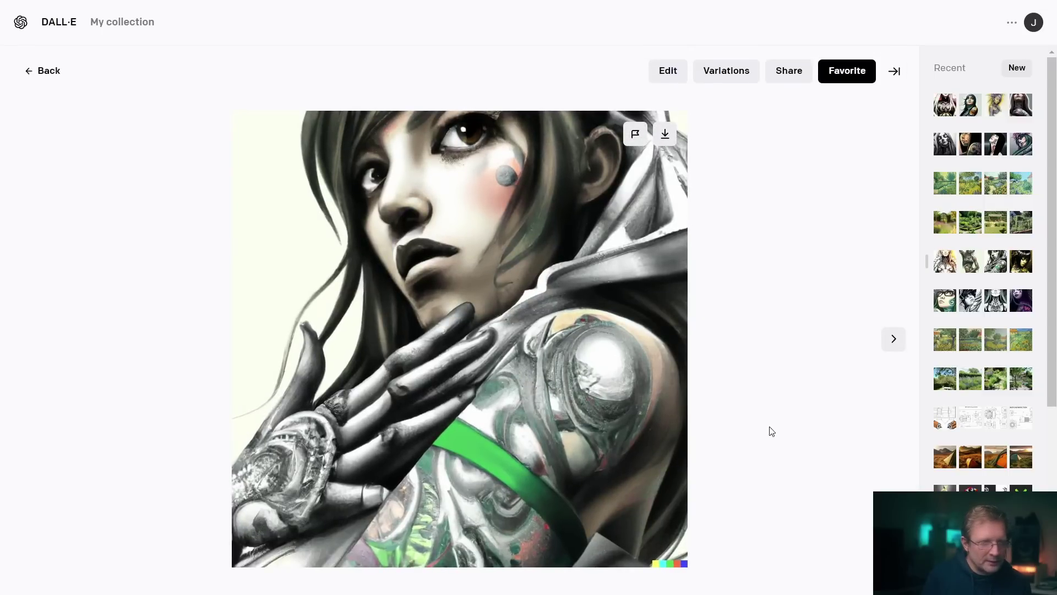
left_click(898, 340)
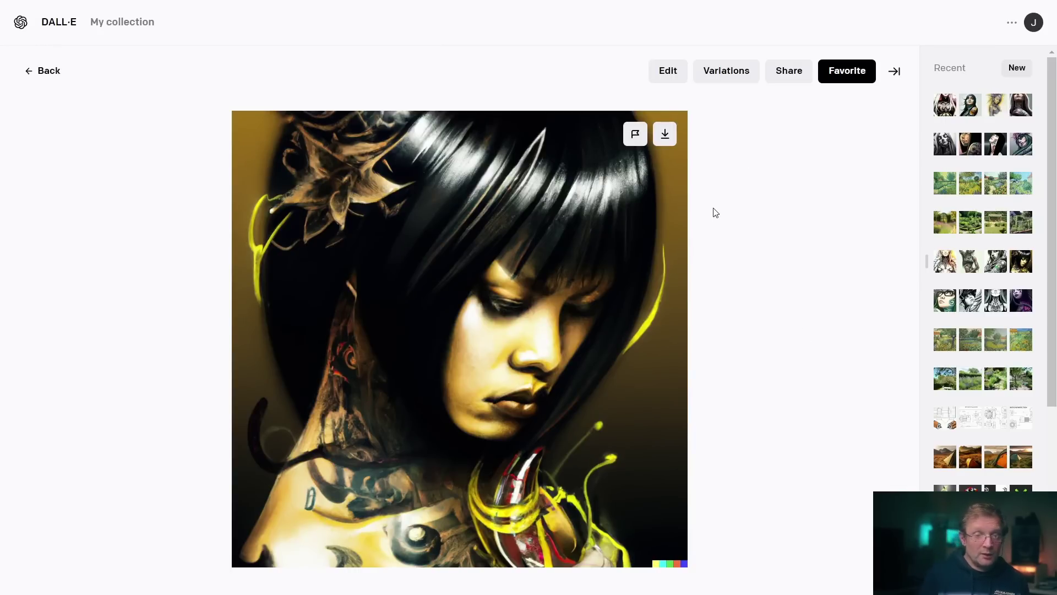
left_click(1012, 23)
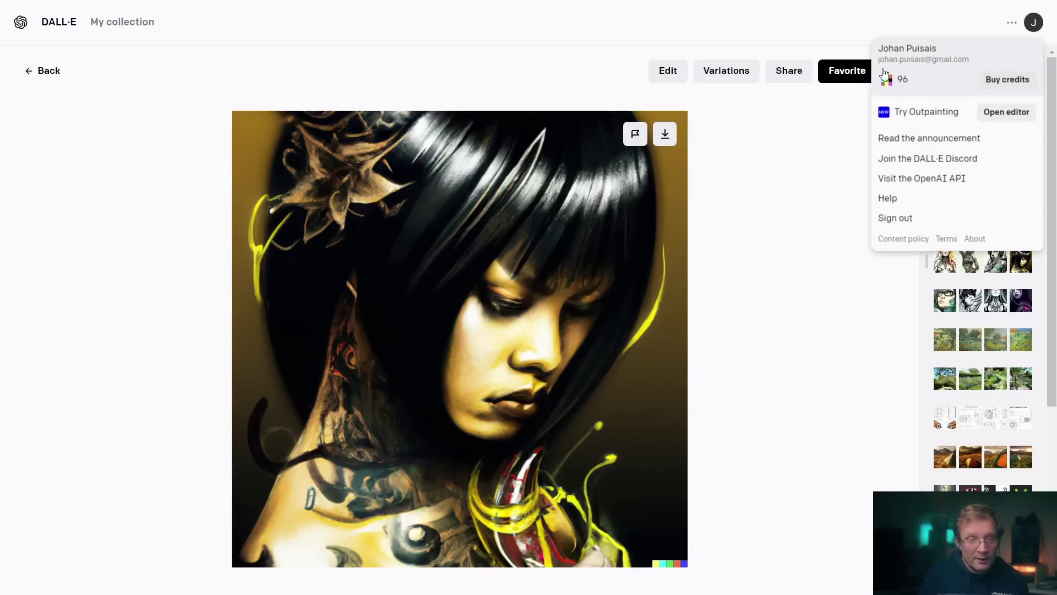
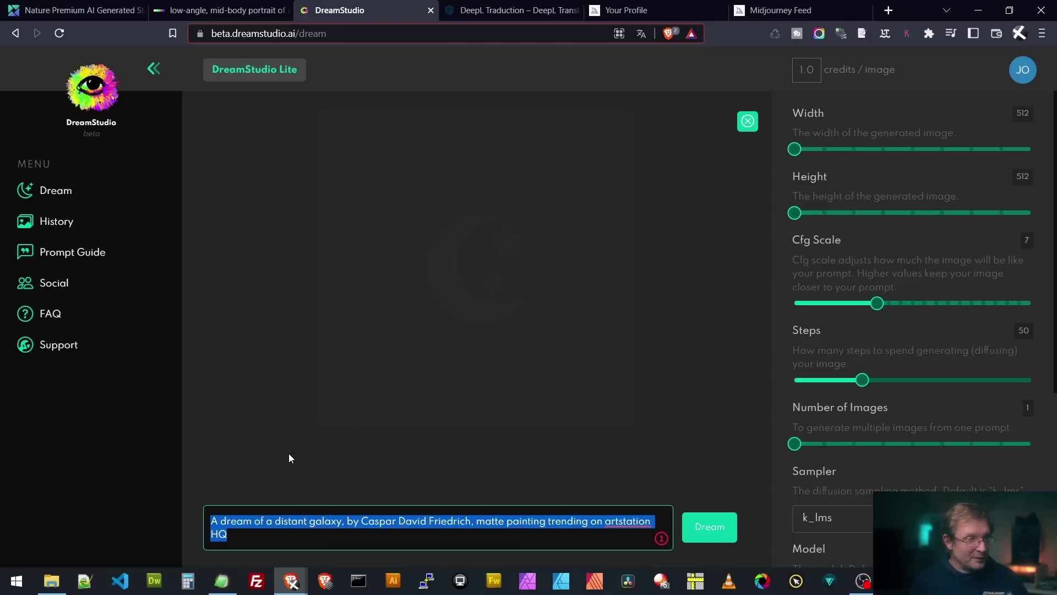
Replace the prompt with "photo d'un jardin français en été"
type("photo d'un jardin français en été")
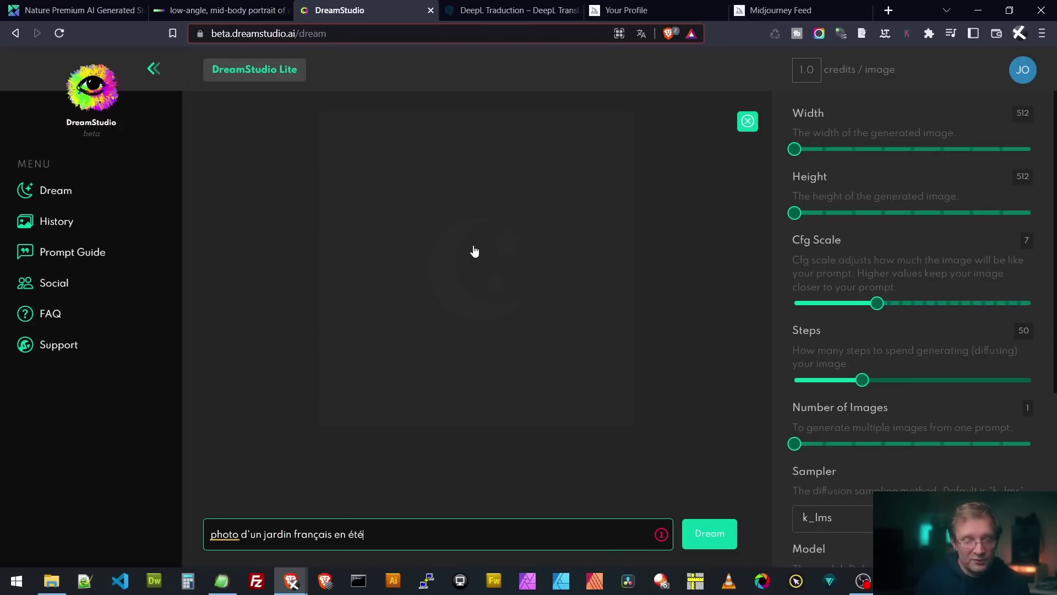
mouse_move(797, 446)
mouse_move(797, 446)
left_mouse_down()
mouse_move(883, 444)
mouse_move(801, 447)
left_mouse_up()
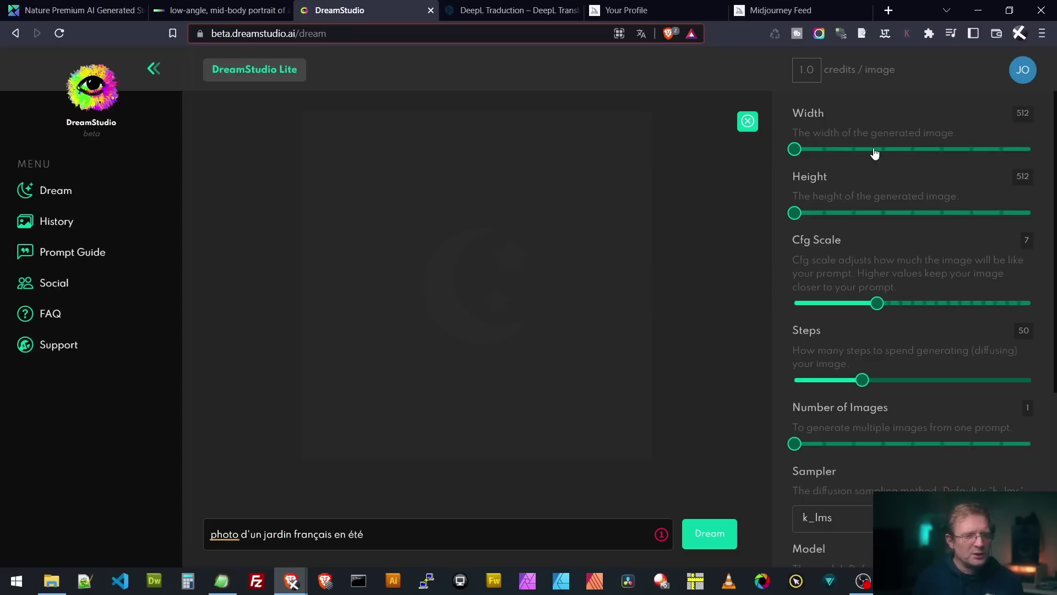
Try an image width of 768 to check its credit cost, and return the width to 512
mouse_move(795, 150)
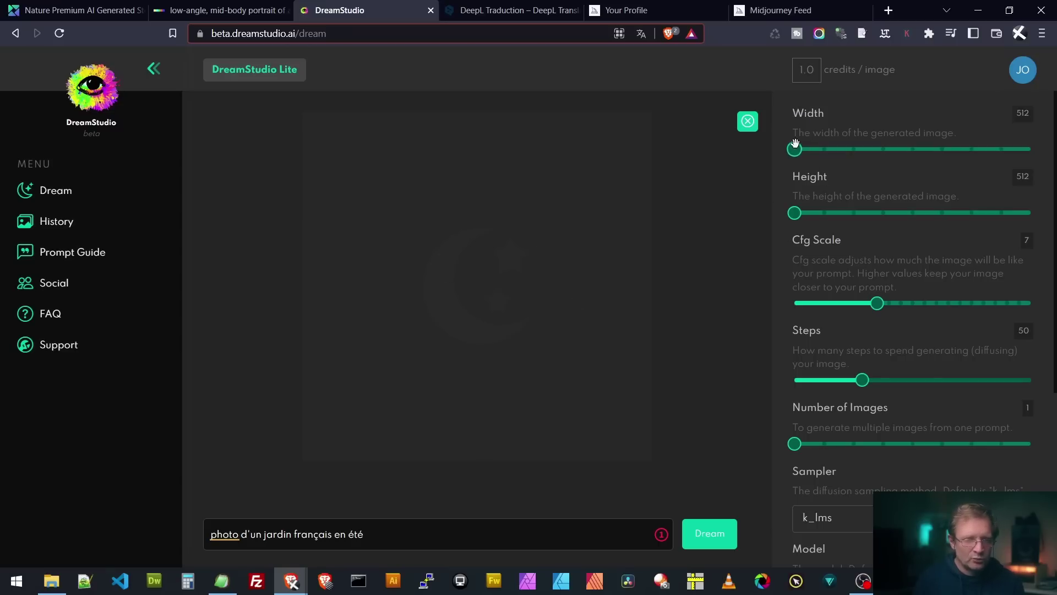
left_click_drag(800, 148, 913, 144)
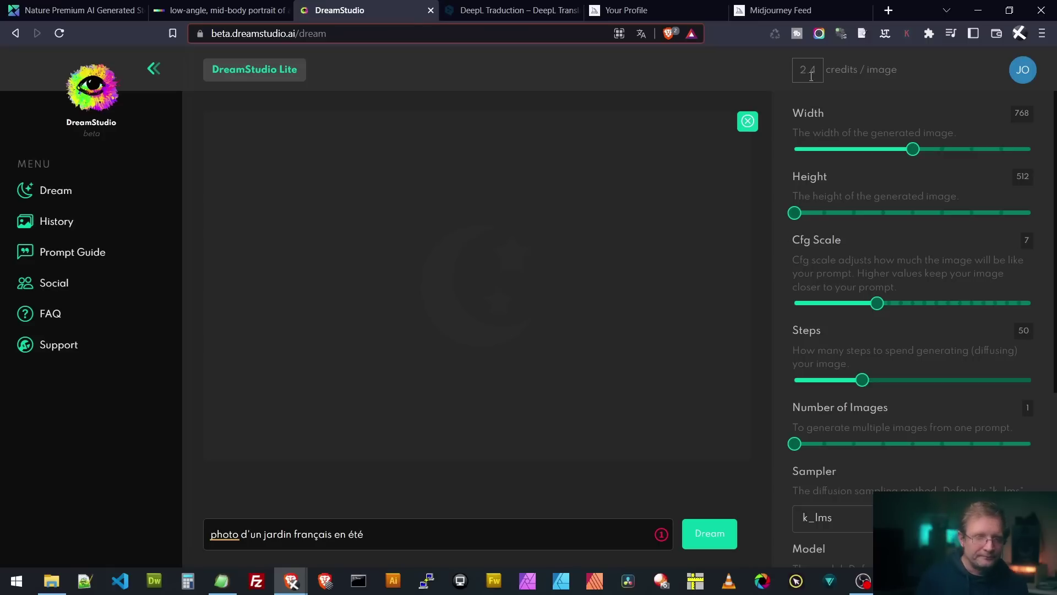
left_click_drag(913, 148, 784, 152)
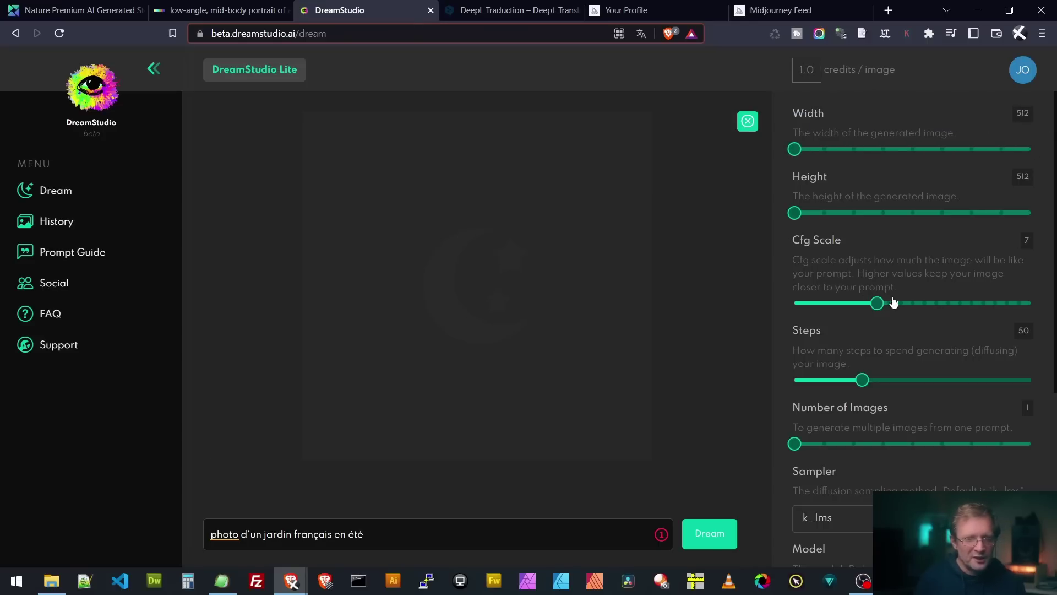
mouse_move(860, 380)
mouse_move(860, 379)
left_mouse_down()
mouse_move(1031, 380)
mouse_move(861, 378)
left_mouse_up()
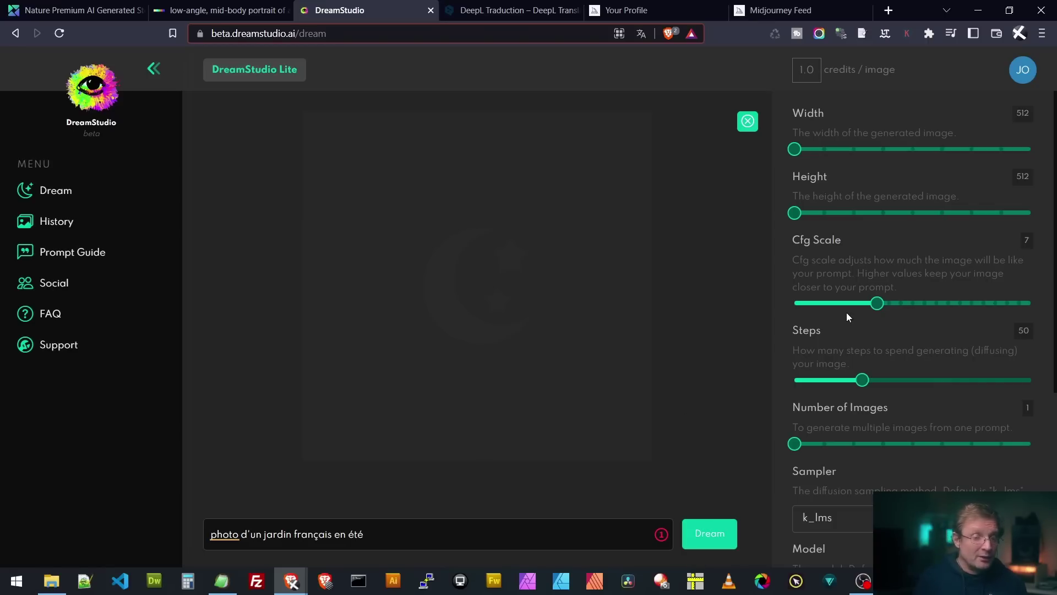
Set the Cfg Scale to 10 and generate two images from the French garden photo prompt
mouse_move(879, 303)
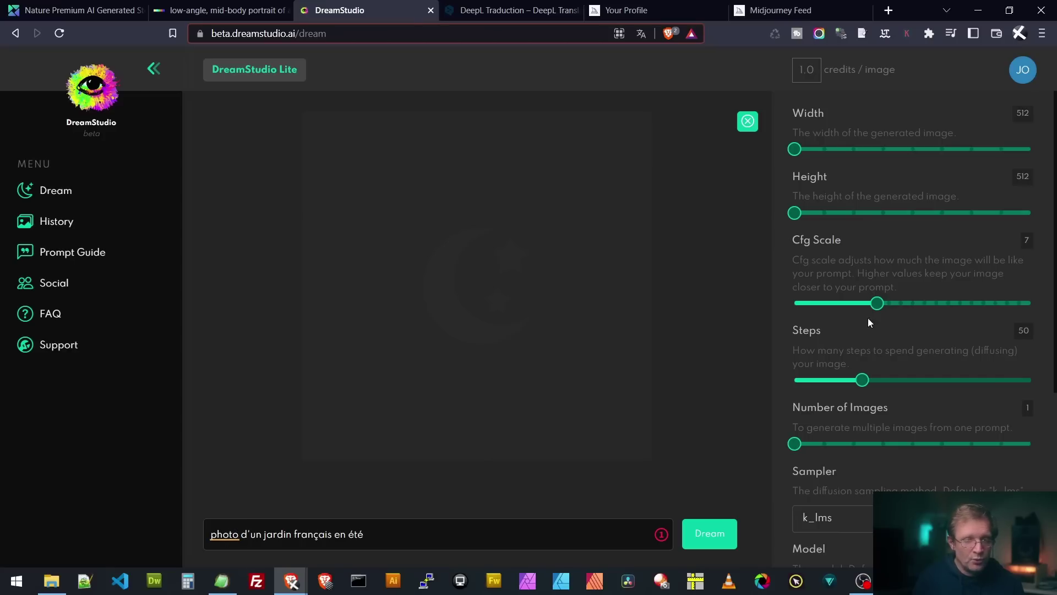
left_click_drag(875, 305, 931, 305)
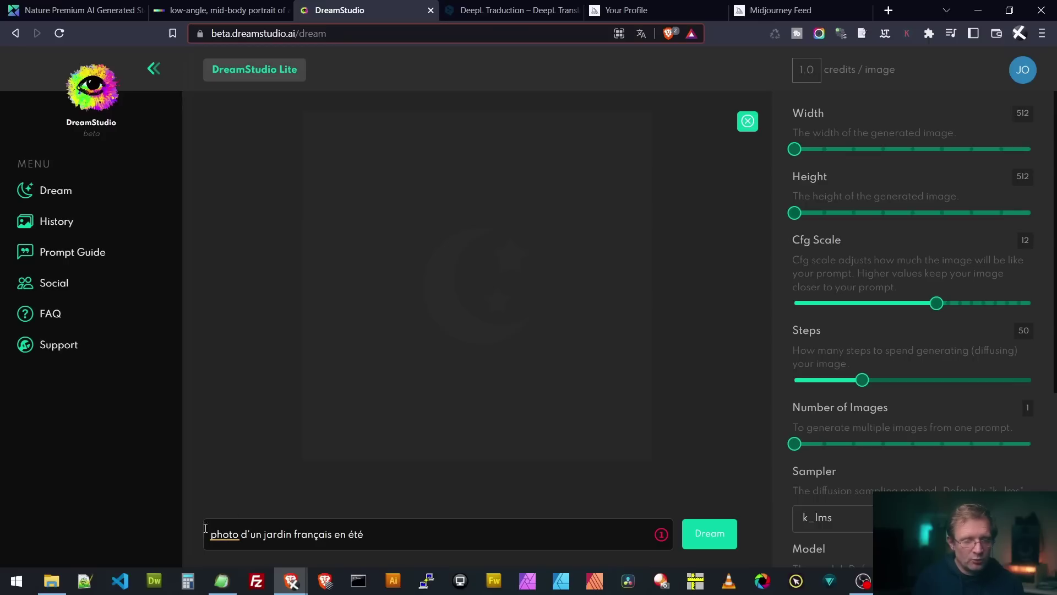
left_click_drag(936, 304, 913, 303)
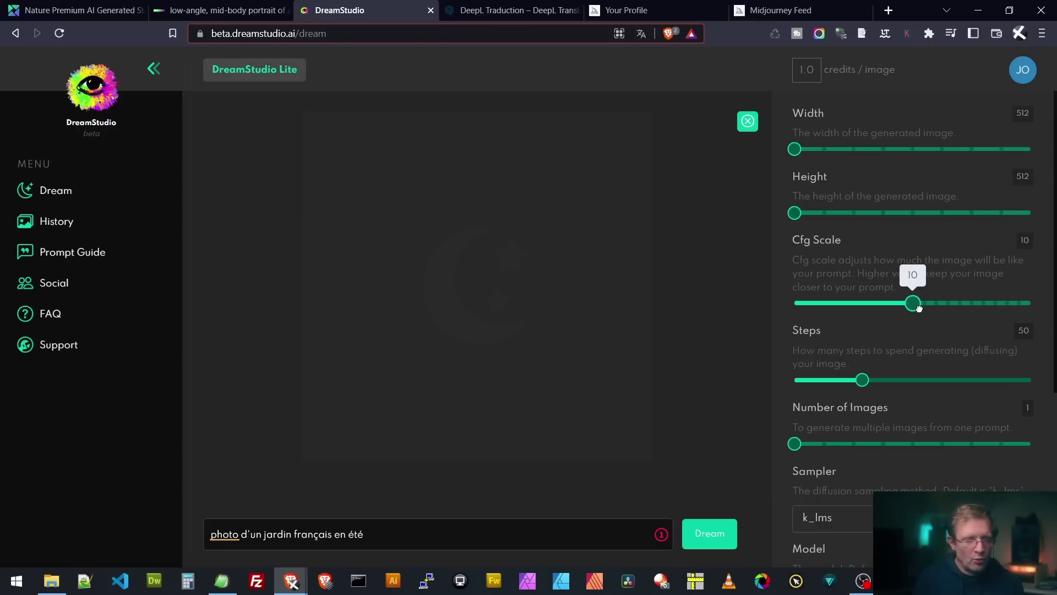
left_click(715, 530)
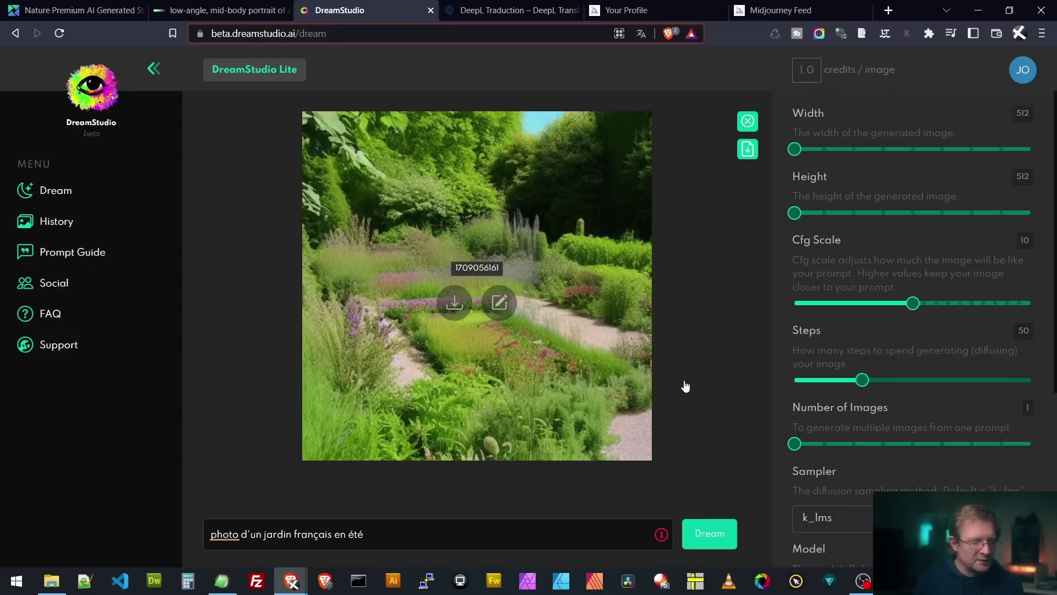
left_click(713, 537)
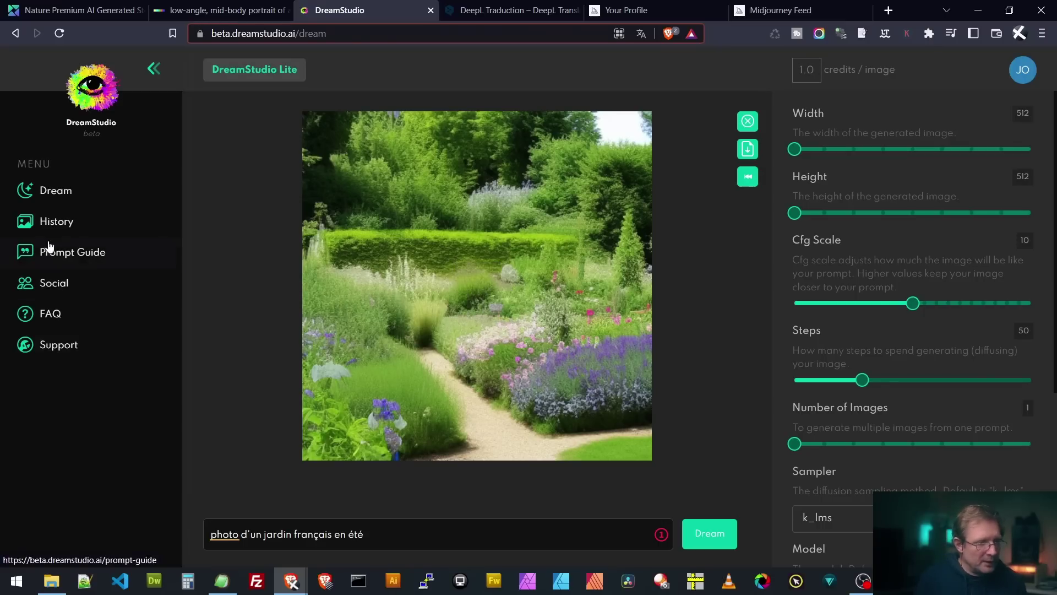
Review the previously generated images in the history and return to the image generation page
left_click(50, 221)
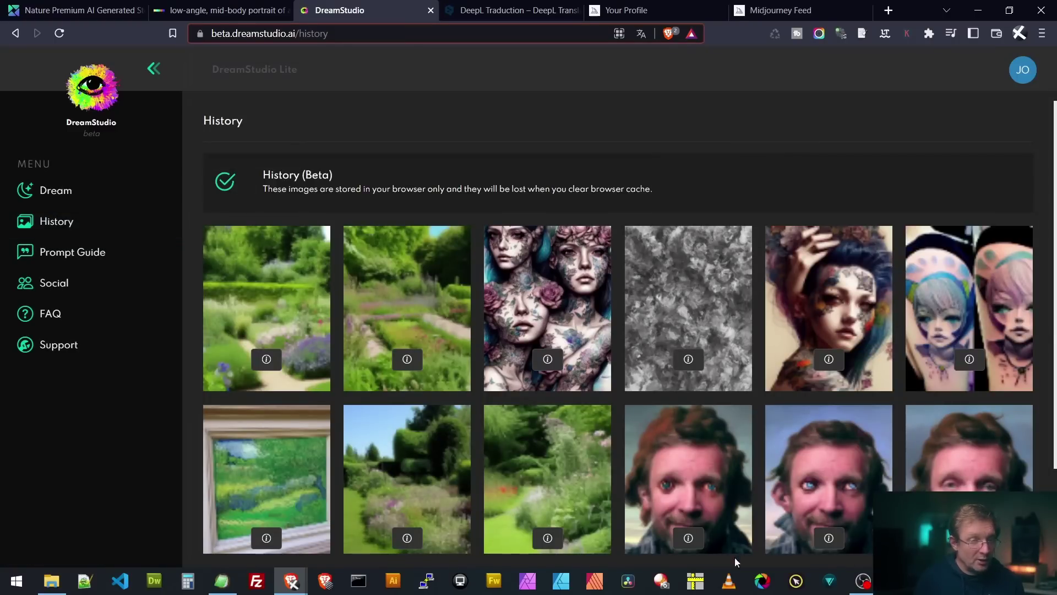
left_click(52, 192)
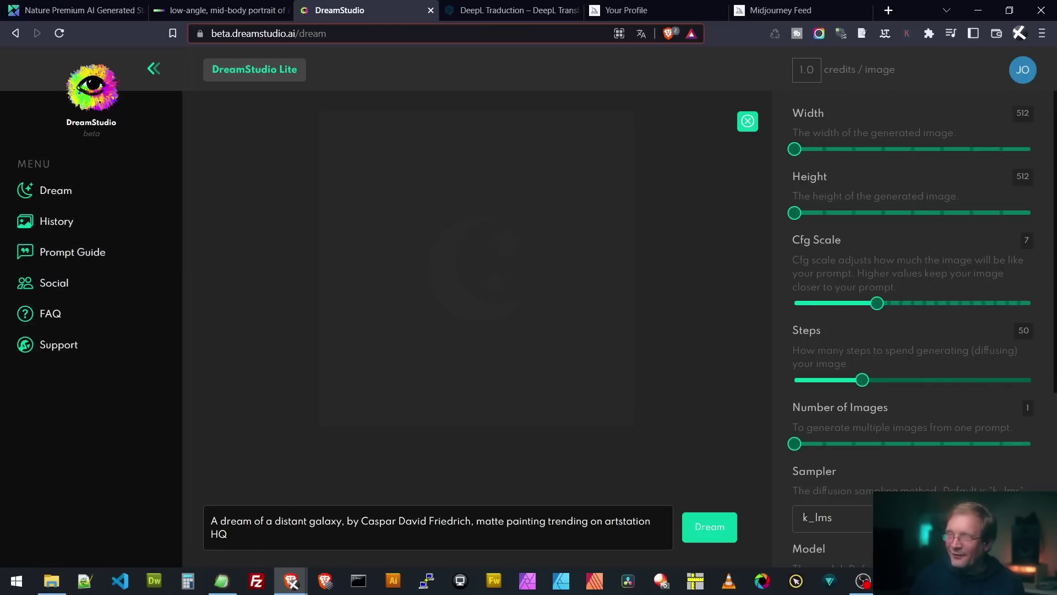
Replace the prompt with "peinture d'un jardin français en été, peint par van Gogh" and generate the image
left_click(221, 581)
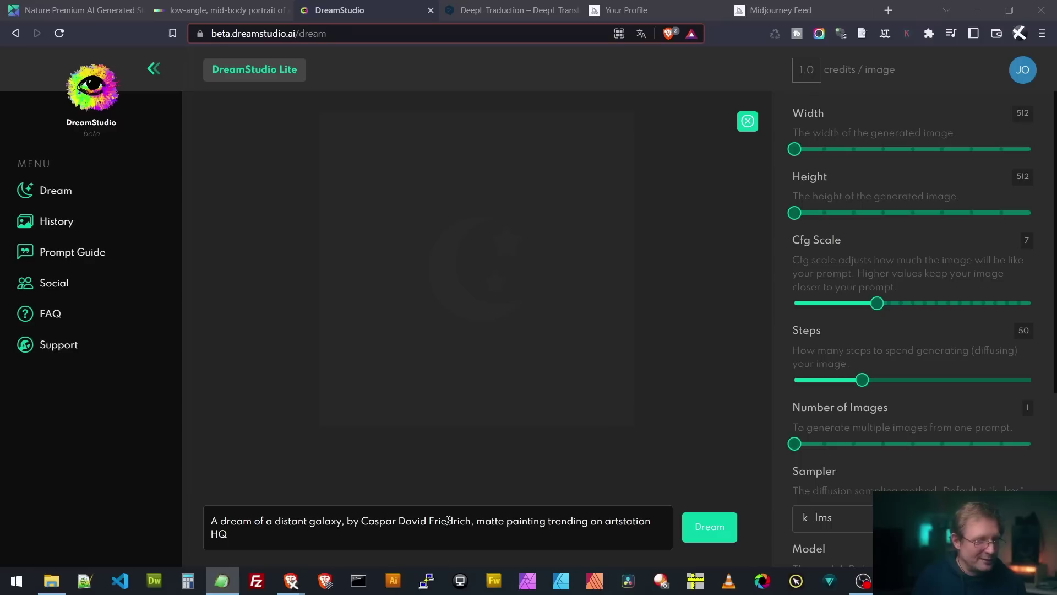
triple_click(271, 533)
type("peinture d'un jardin français en été, peint par van Gogh")
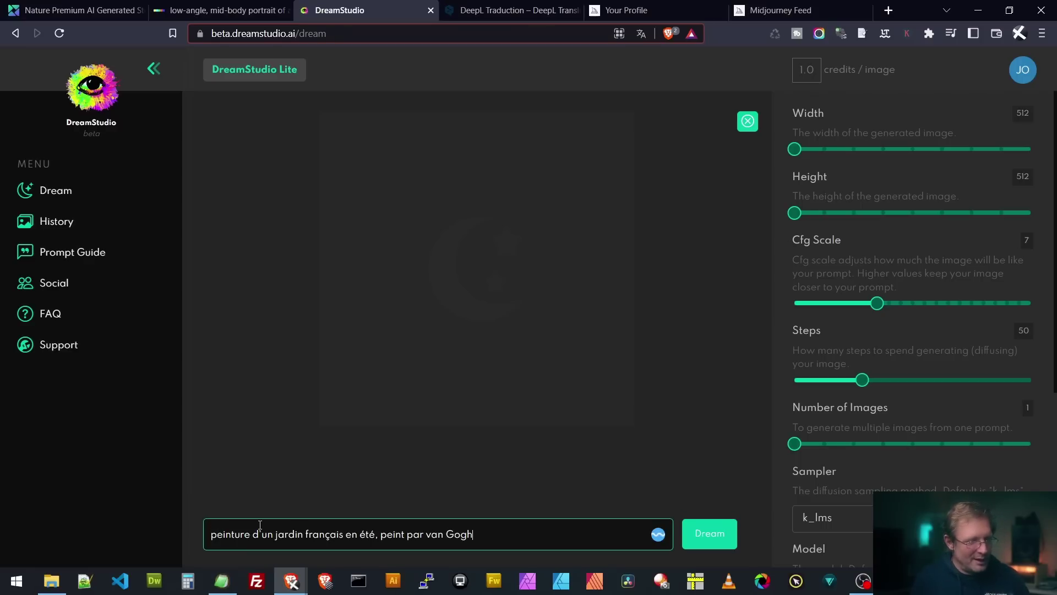
left_click(728, 538)
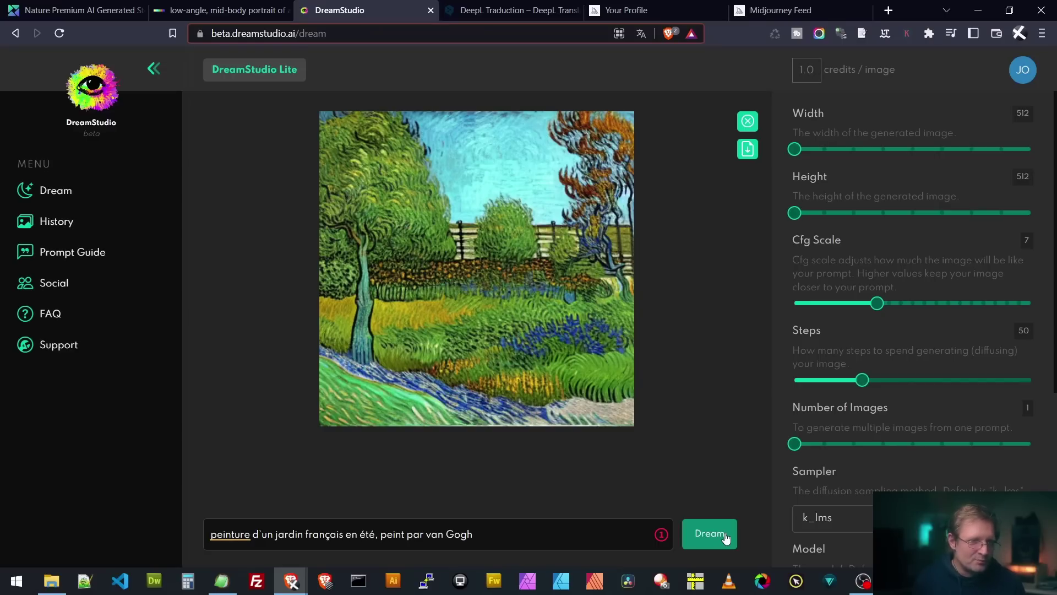
left_click(724, 537)
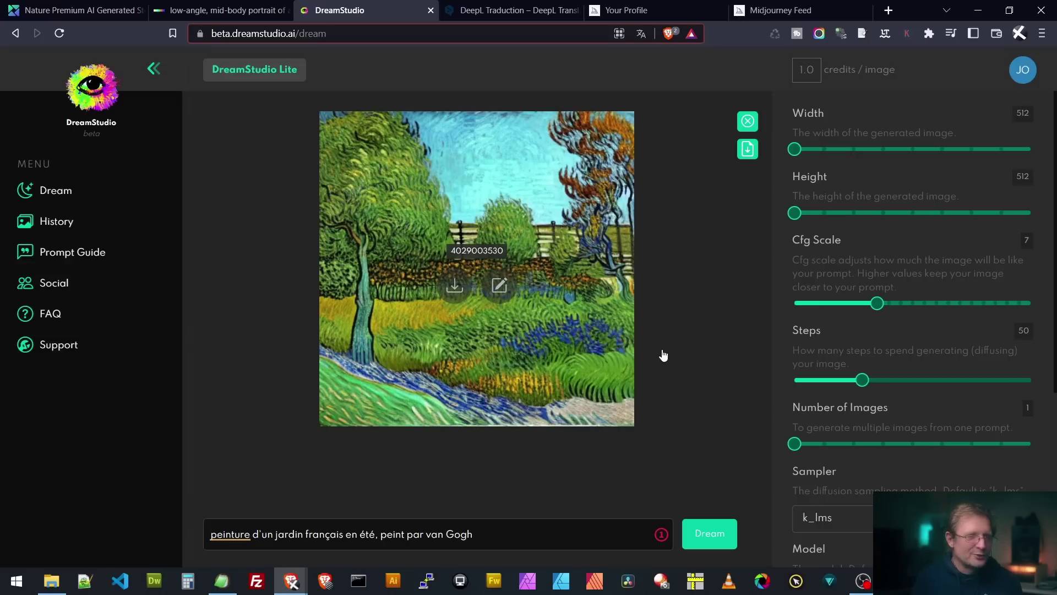
Open the save dialog for the generated van Gogh garden image and examine its suggested PNG file name
left_click(455, 287)
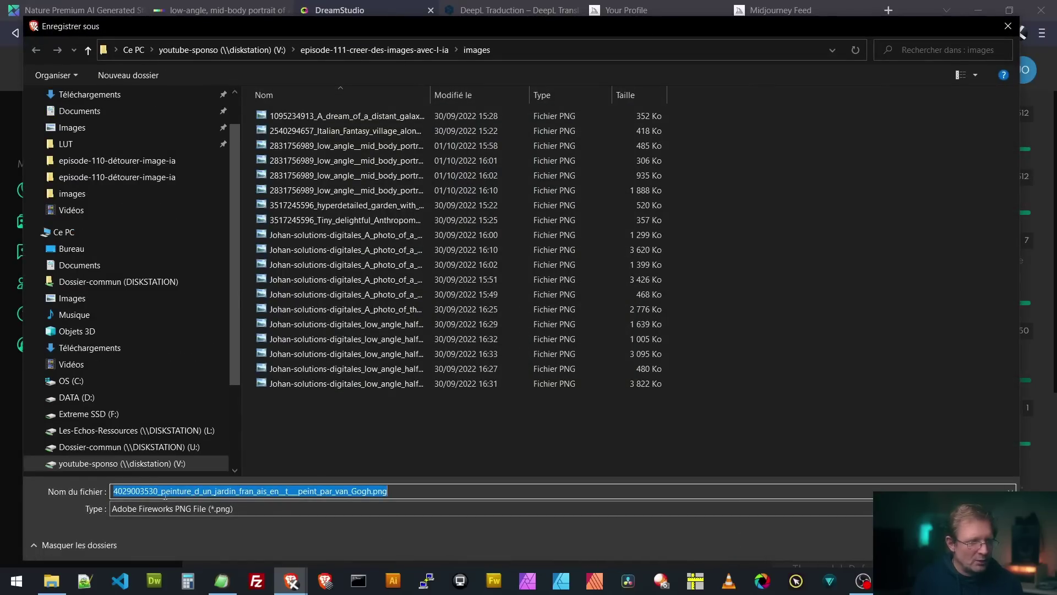
left_click_drag(158, 491, 371, 493)
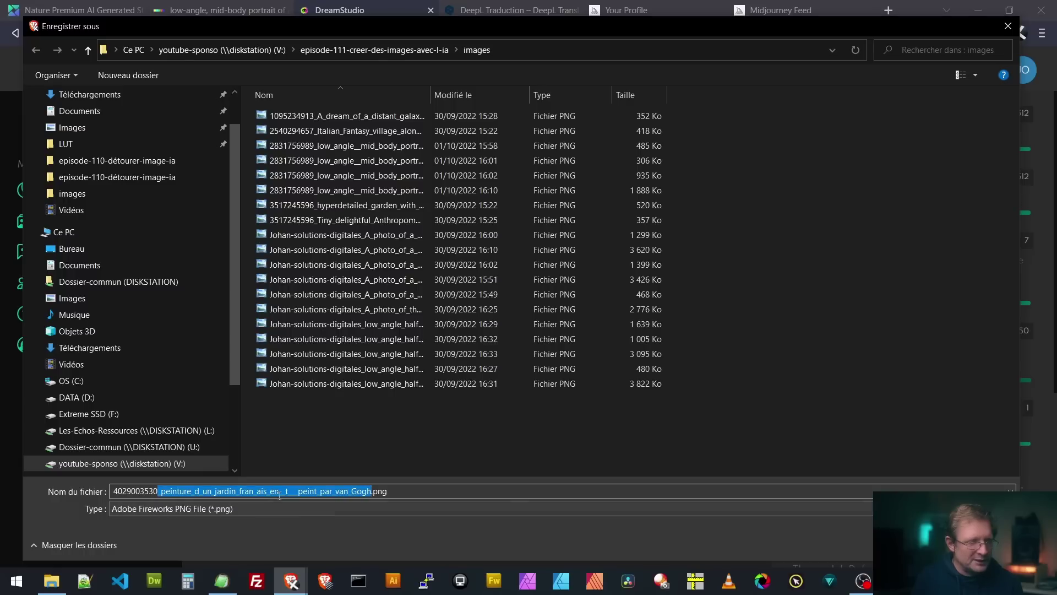
left_click(912, 545)
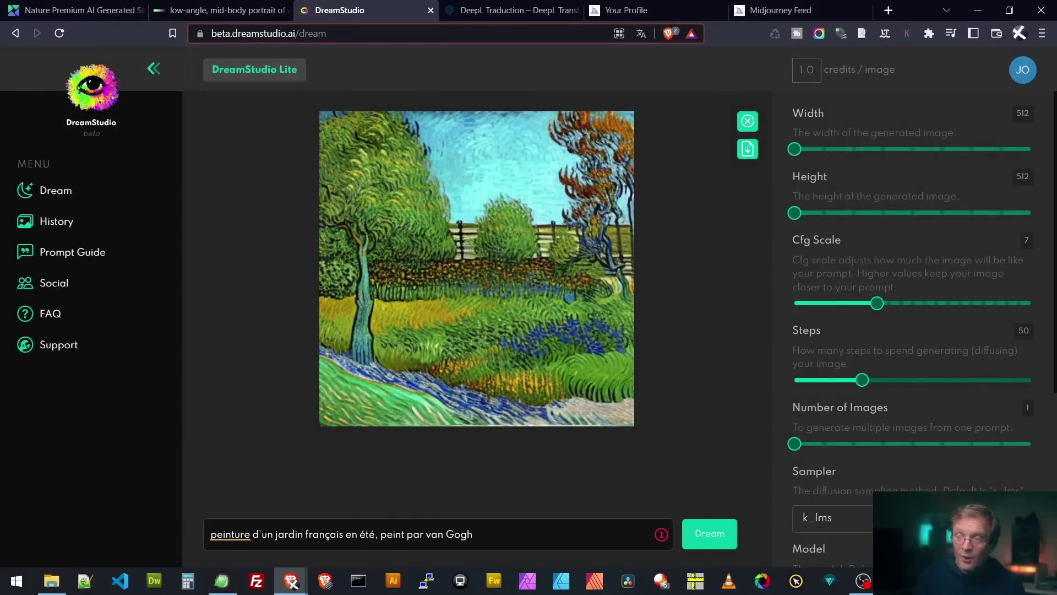
Replace the prompt with "portrait en contre-plongée, à mi-corps, d'une belle femme couverte de tatouages, acid punk, éthéré", its artist list and "hq, hyperréaliste"
key("alt+Tab")
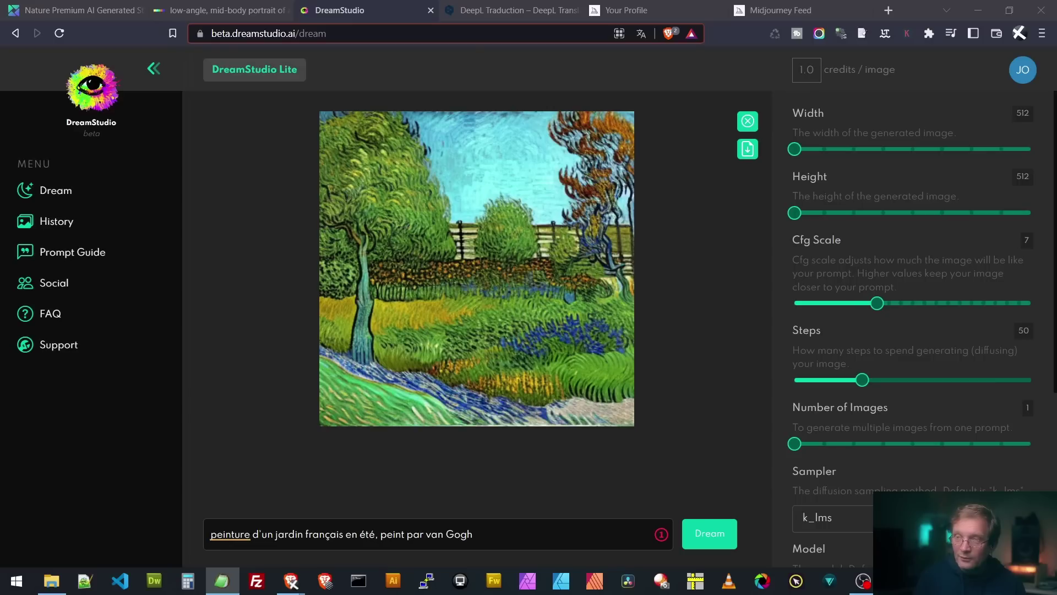
left_click_drag(480, 533, 193, 524)
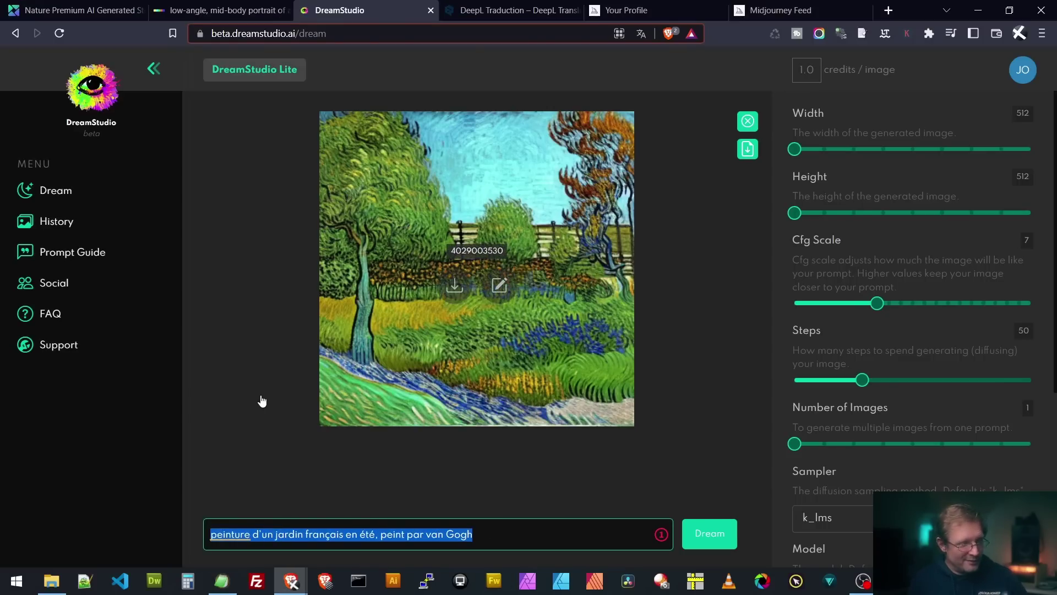
type("portrait en contre-plongée, à mi-corps, d'une belle femme couverte de tatouages, acid punk, éthéré, peint par artgerm, eduoard bisson, Akihiko yoshida, sakimichan, krenz cushart, hq, hyperréaliste")
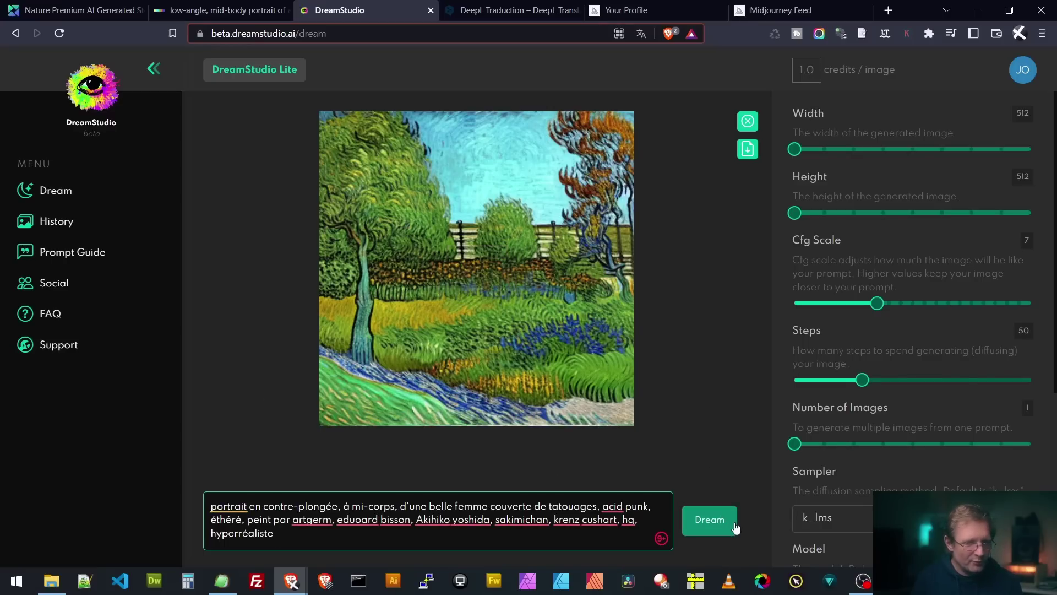
Set the Cfg Scale to 10 and generate the image from the French tattooed-woman prompt
left_click(883, 308)
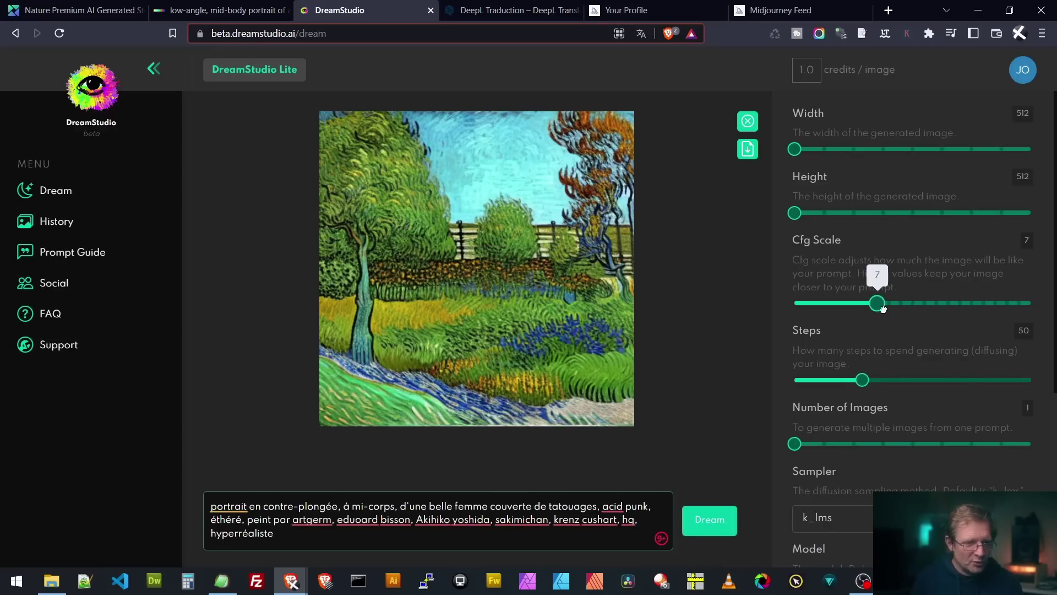
left_click_drag(883, 308, 918, 311)
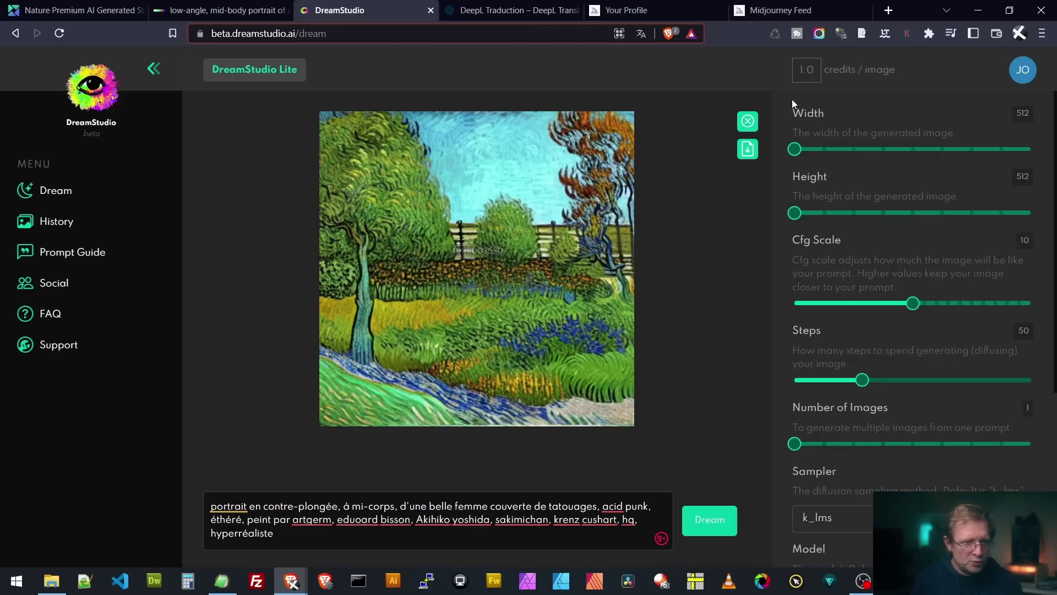
left_click(710, 527)
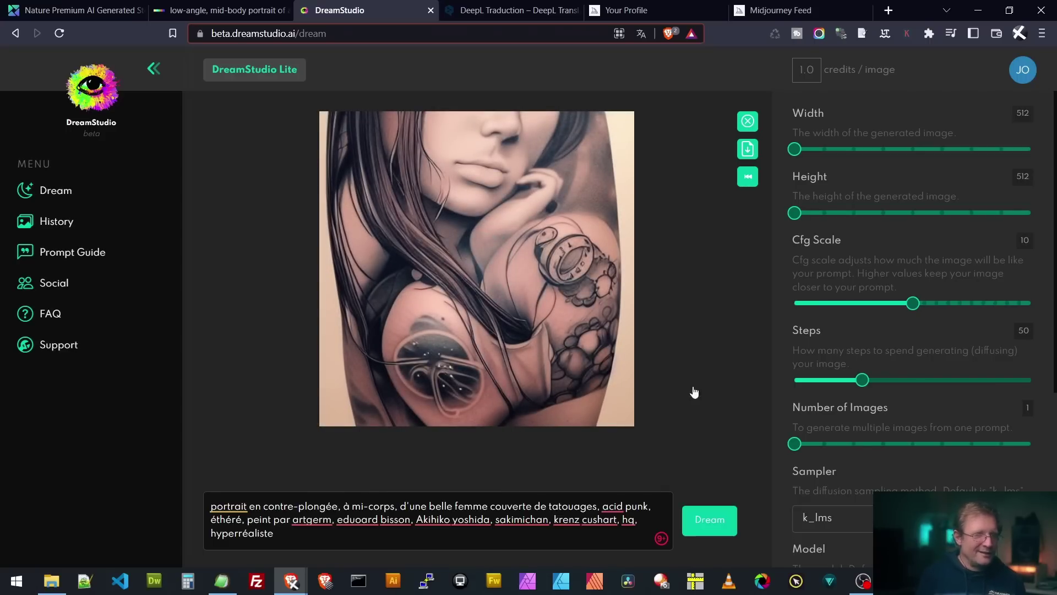
mouse_move(551, 327)
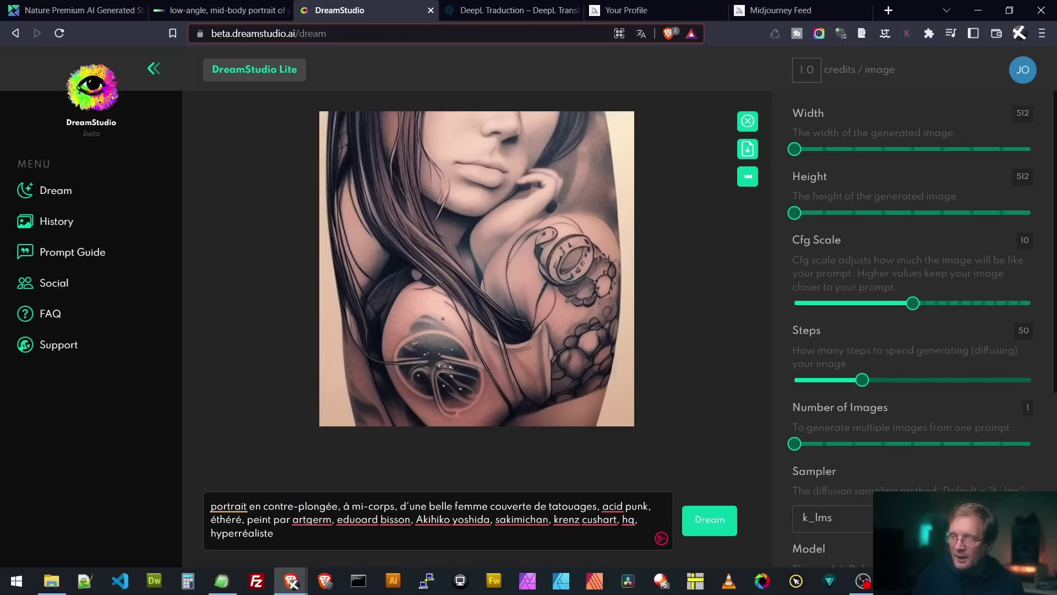
Generate images from "low-angle, mid-body portrait of a beautiful woman covered with tattoos, acid punk, ethereal", with its artist list and "hq, hyperrealistic"
key("alt+Tab")
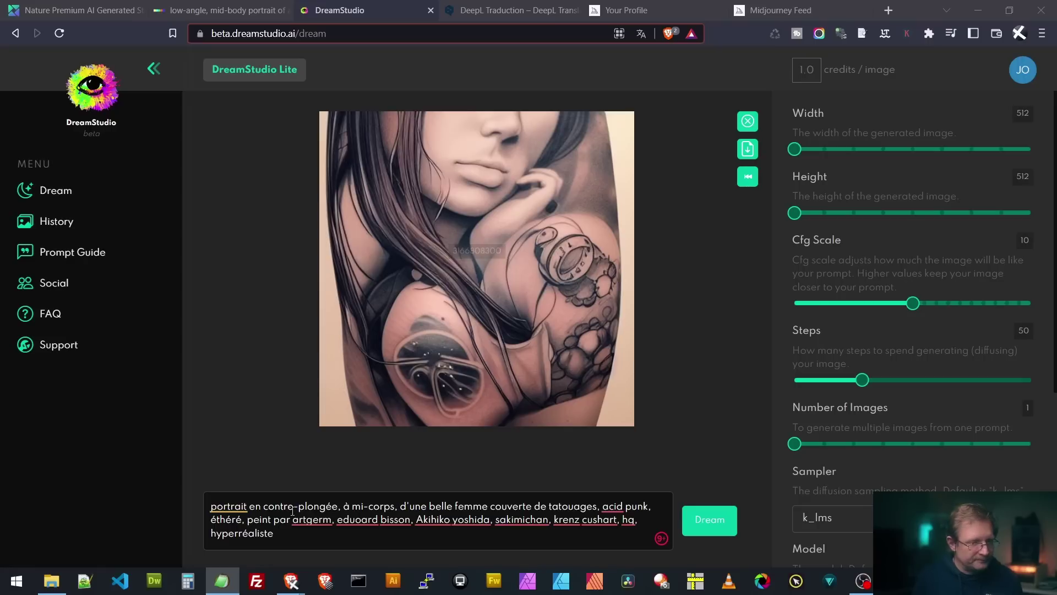
key("alt+Tab")
key("ctrl+a")
type("low-angle, mid-body portrait of a beautiful woman covered with tattoos, acid punk, ethereal, painted by artgerm, eduoard bisson, Akihiko yoshida, sakimichan, krenz cushart, hq, hyperrealistic")
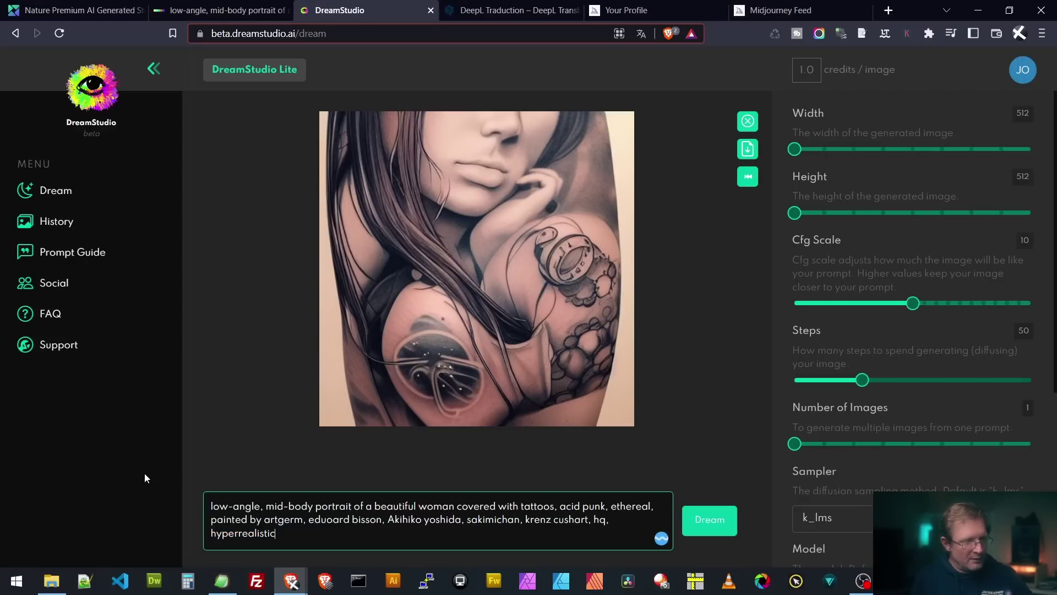
left_click(714, 522)
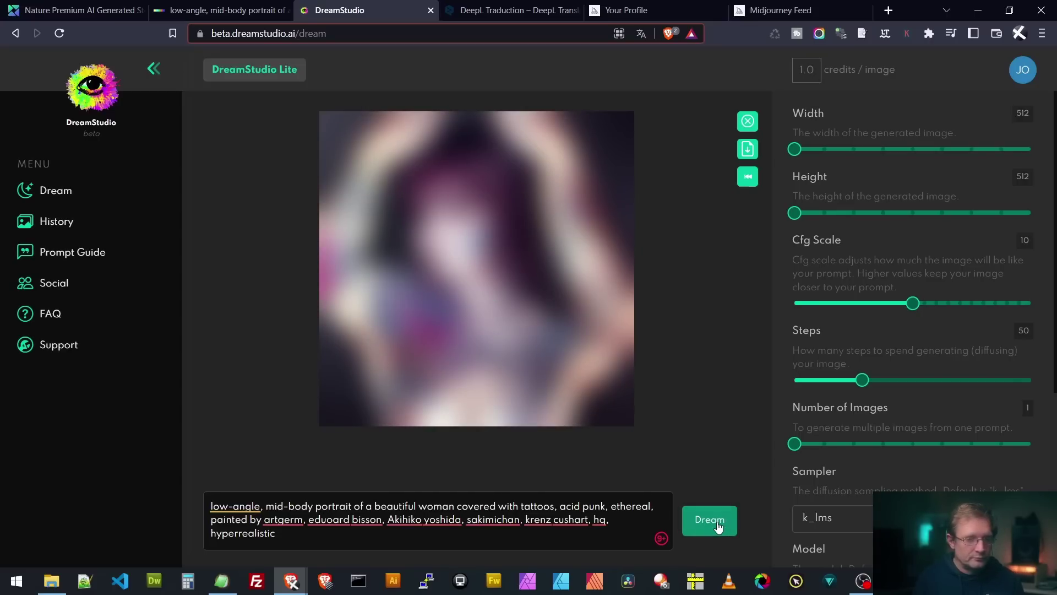
left_click(718, 526)
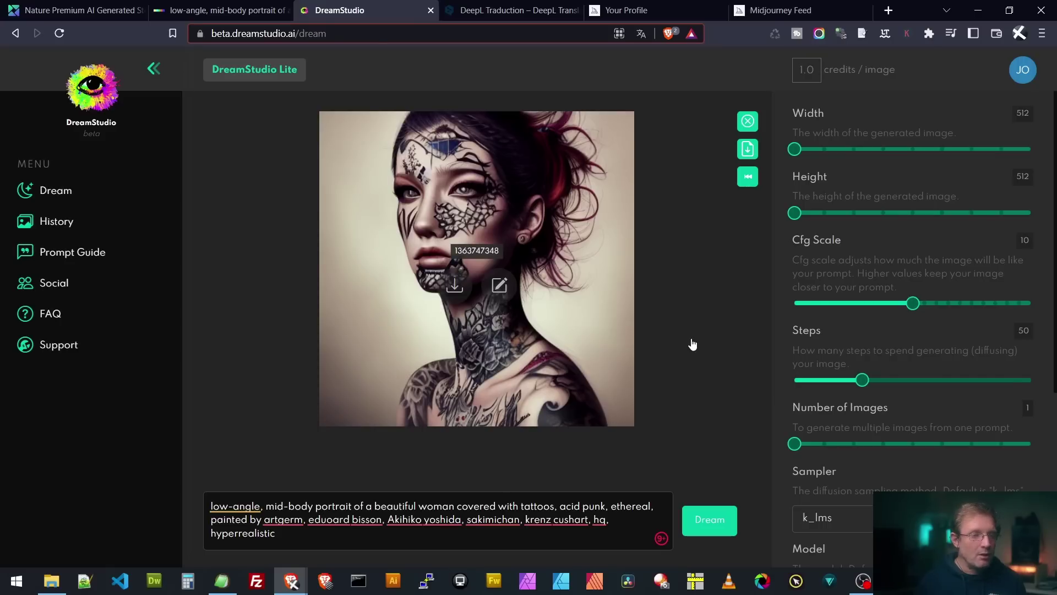
Look over the sampler, model and seed settings, and try the maximum image width
scroll(911, 330, "down", 3)
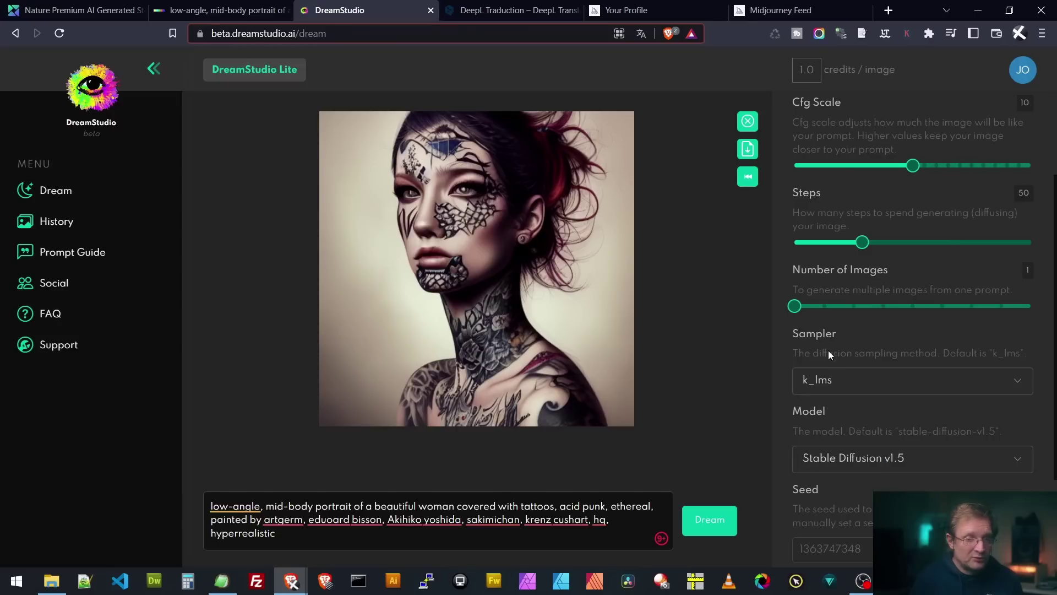
scroll(828, 352, "up", 3)
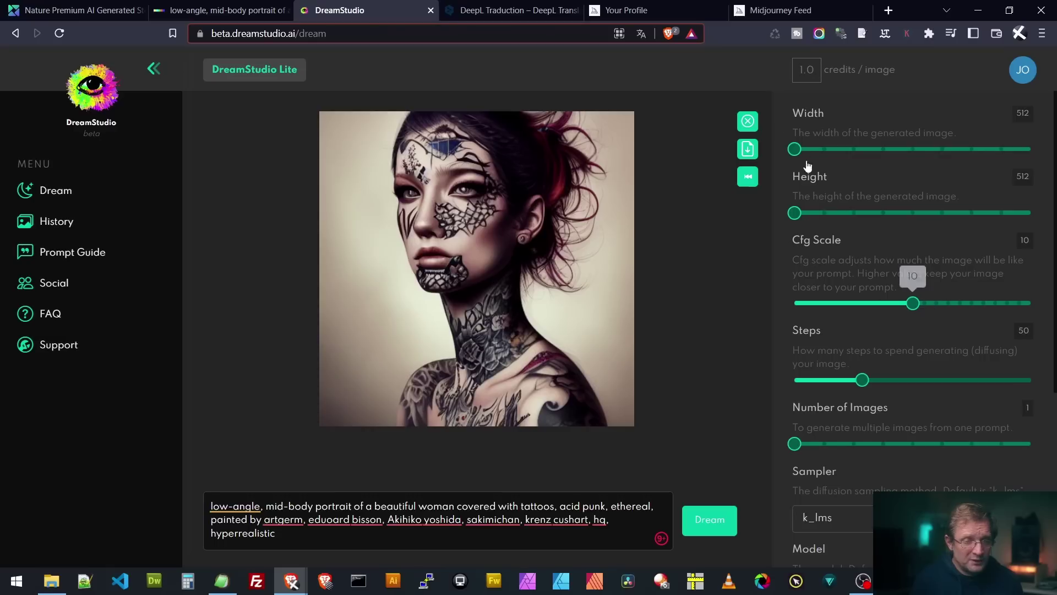
mouse_move(794, 150)
left_click_drag(794, 151, 1027, 147)
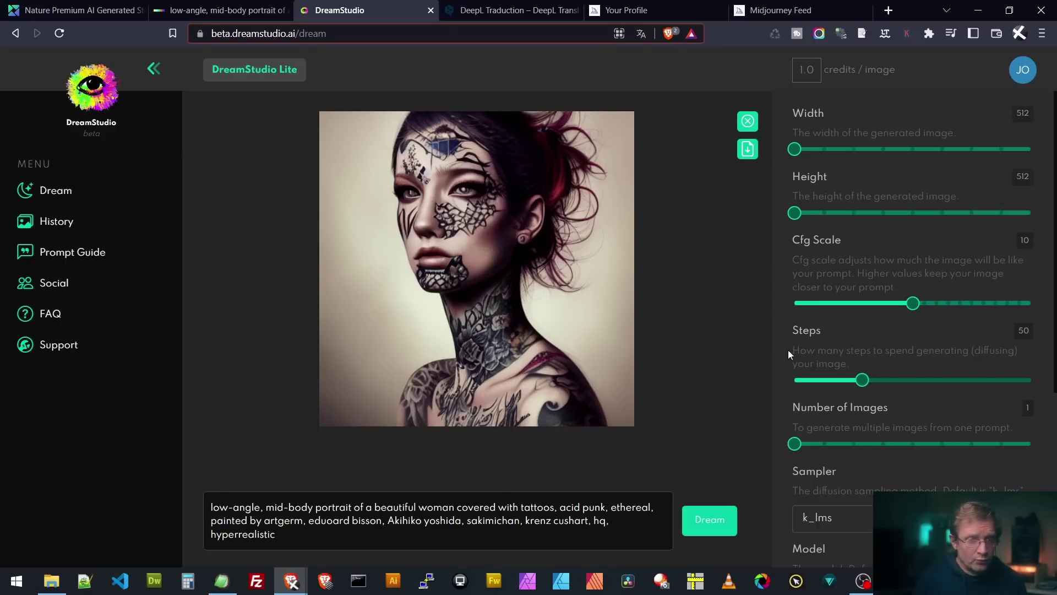
mouse_move(728, 263)
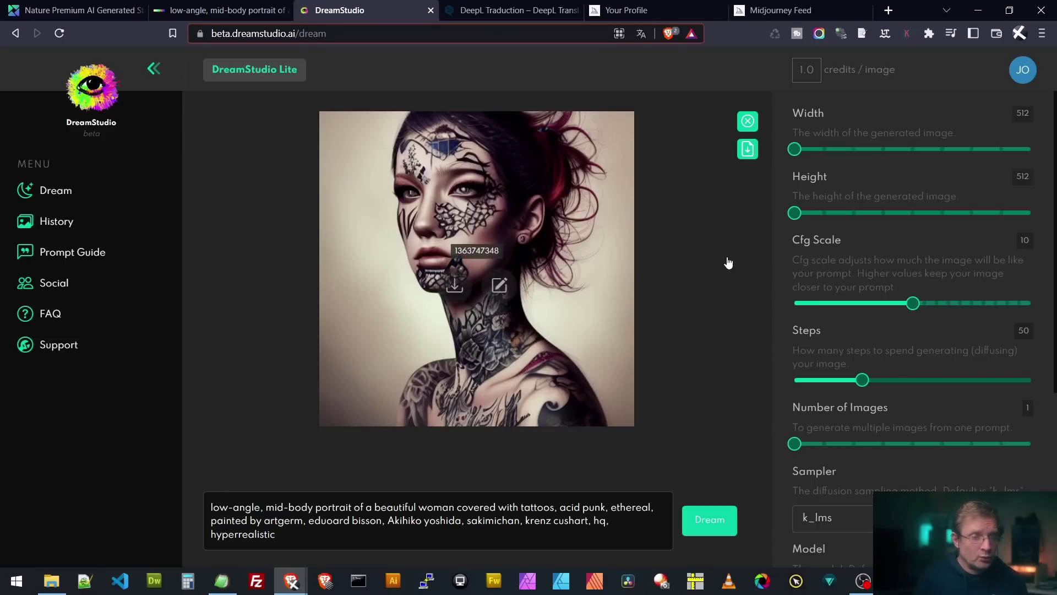